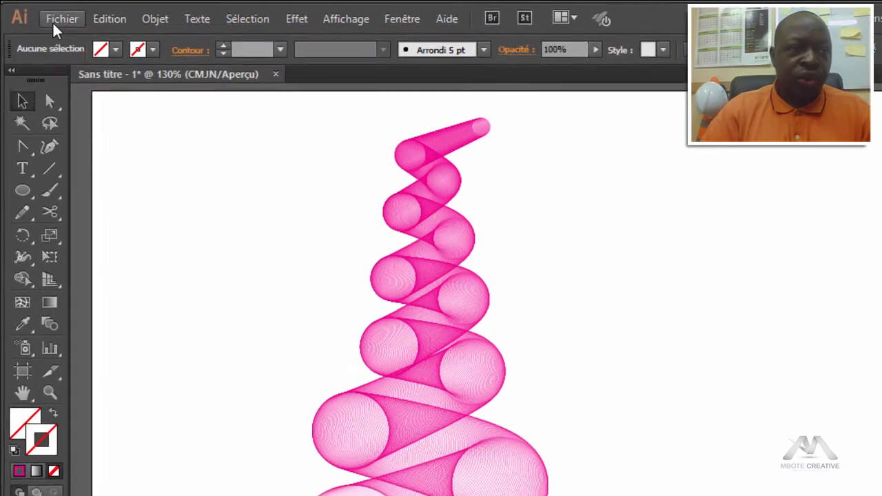
Step: Create a new landscape document 297 mm wide and 160 mm high with one artboard
left_click(42, 15)
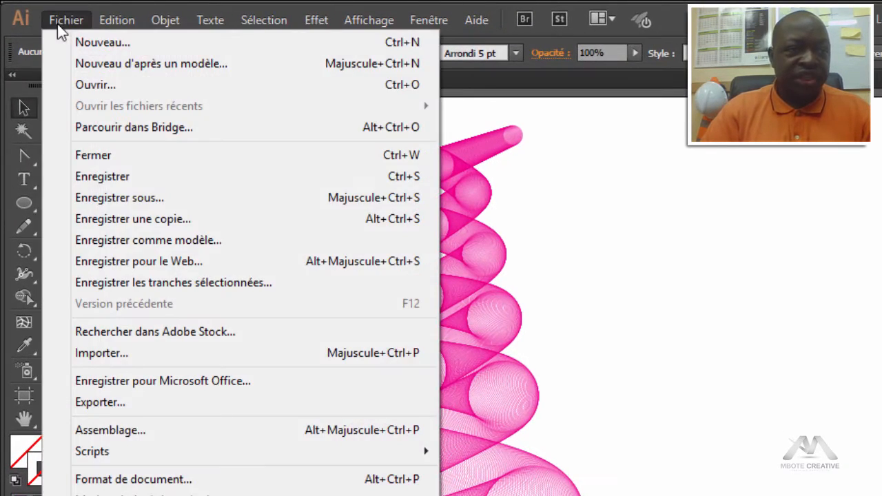
left_click(122, 44)
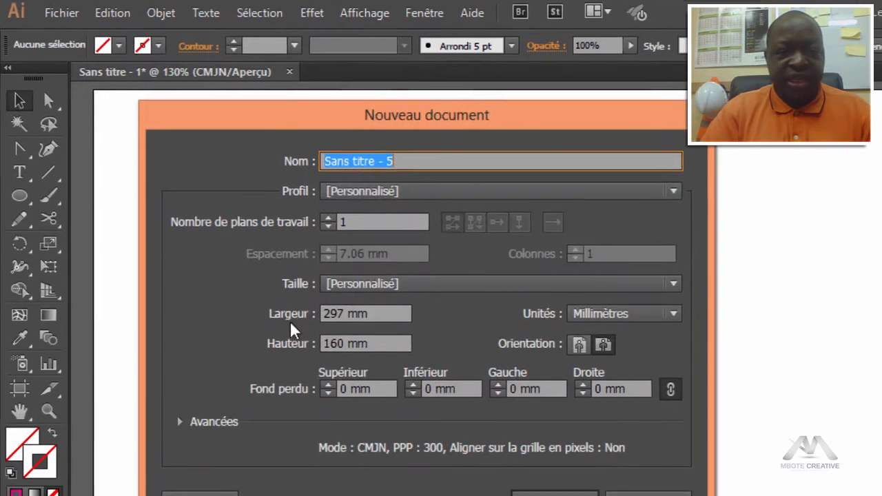
left_click(555, 493)
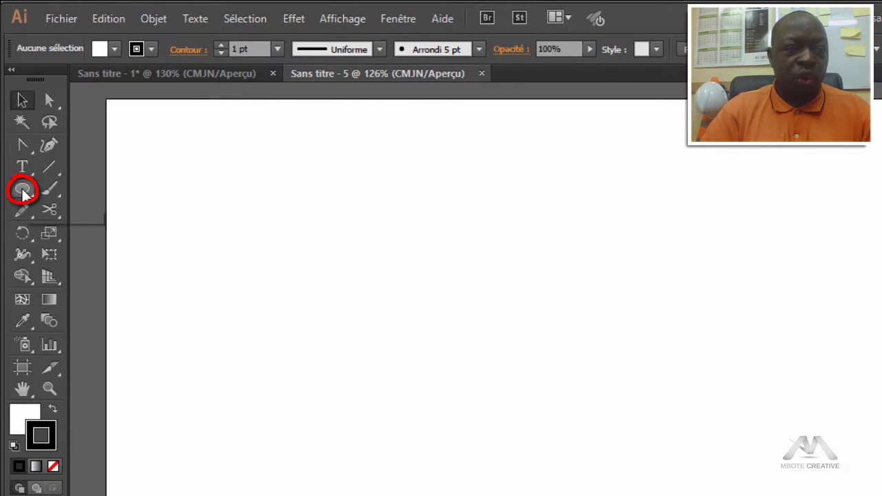
Step: Draw a small perfect circle with the Ellipse tool near the artboard's upper-left corner
left_click(18, 188)
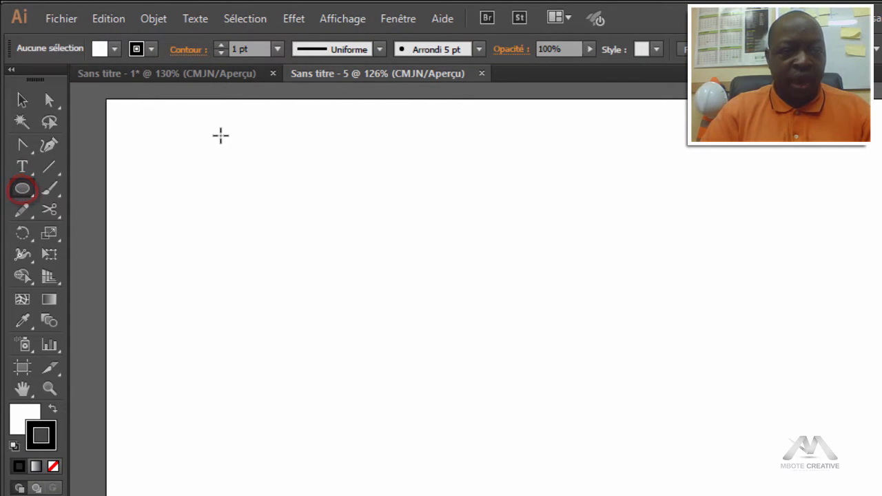
left_click_drag(221, 136, 244, 166)
key("shift")
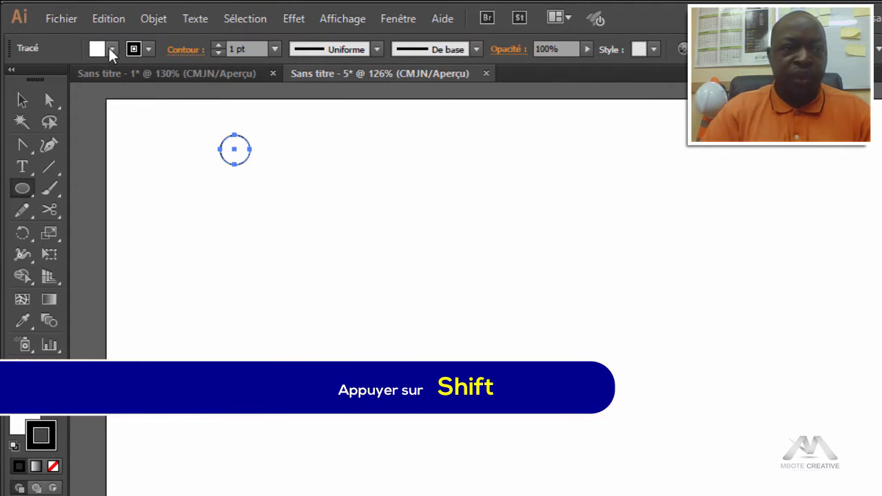
Step: Remove the circle's fill and give it a magenta stroke
left_click(112, 49)
left_click(12, 80)
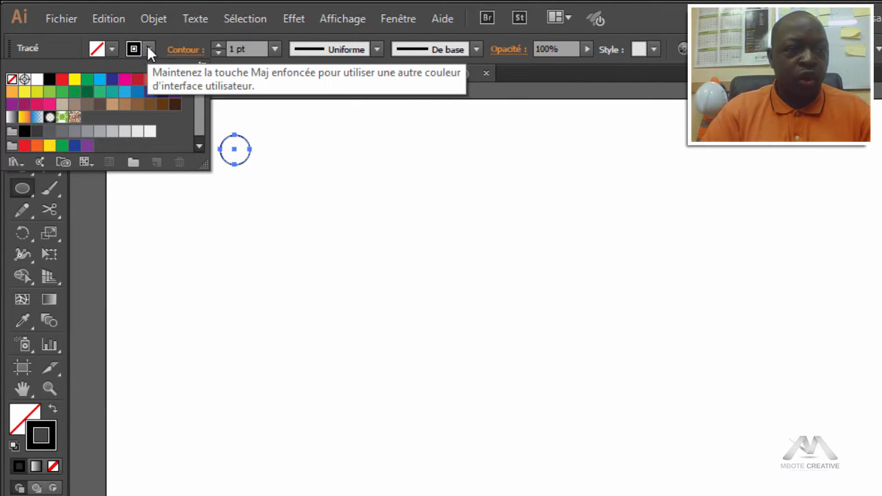
left_click(148, 48)
left_click(147, 48)
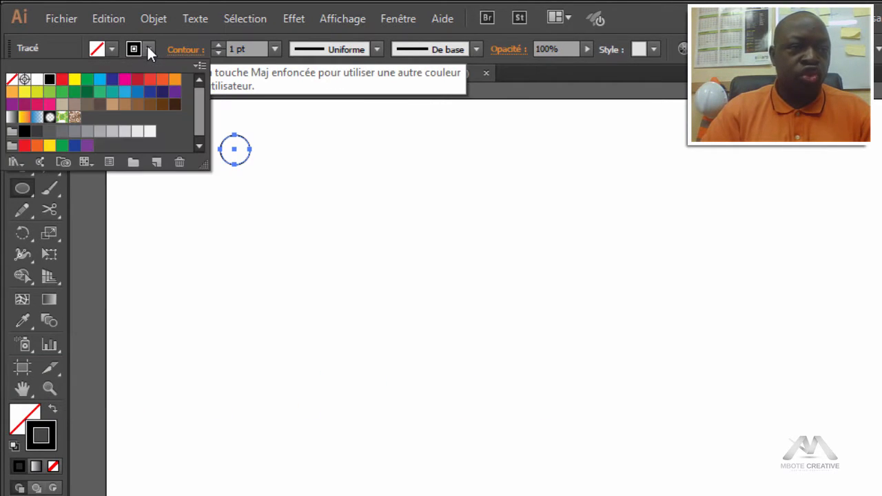
left_click(125, 81)
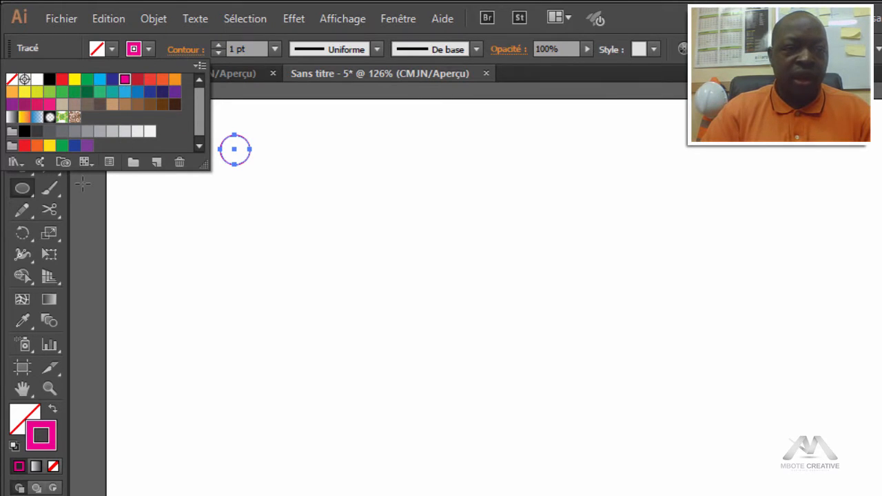
Step: Duplicate the circle into nine progressively larger circles zigzagging down the artboard, and shift the whole set towards the artboard's centre
left_click(19, 102)
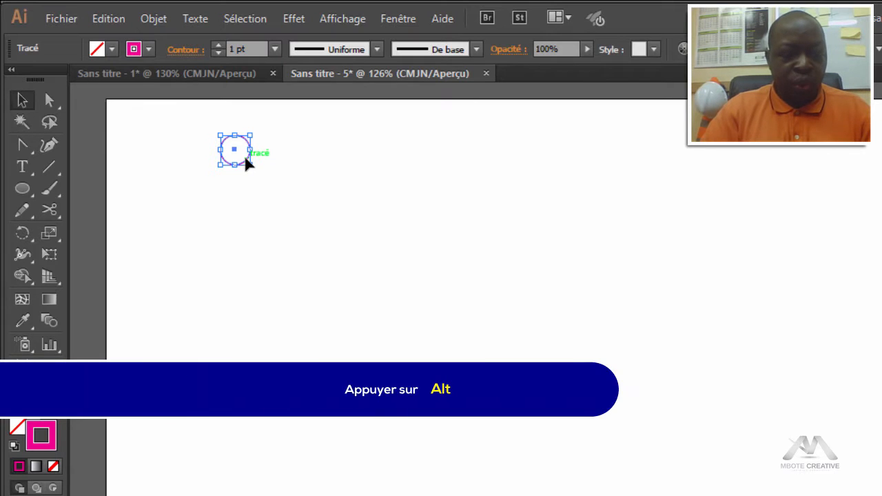
left_click_drag(247, 158, 284, 185)
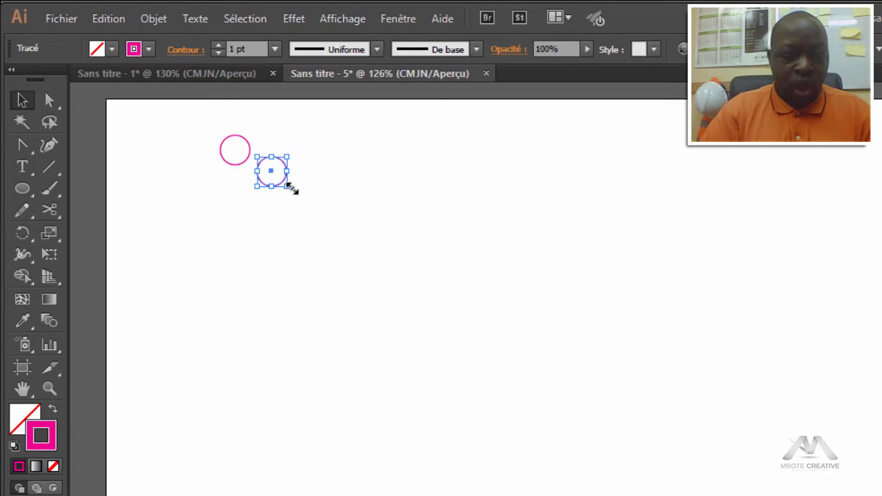
left_click_drag(286, 188, 215, 320)
left_click_drag(179, 323, 304, 348)
left_click_drag(241, 275, 166, 329)
left_click_drag(122, 337, 126, 456)
left_click_drag(256, 98, 100, 416)
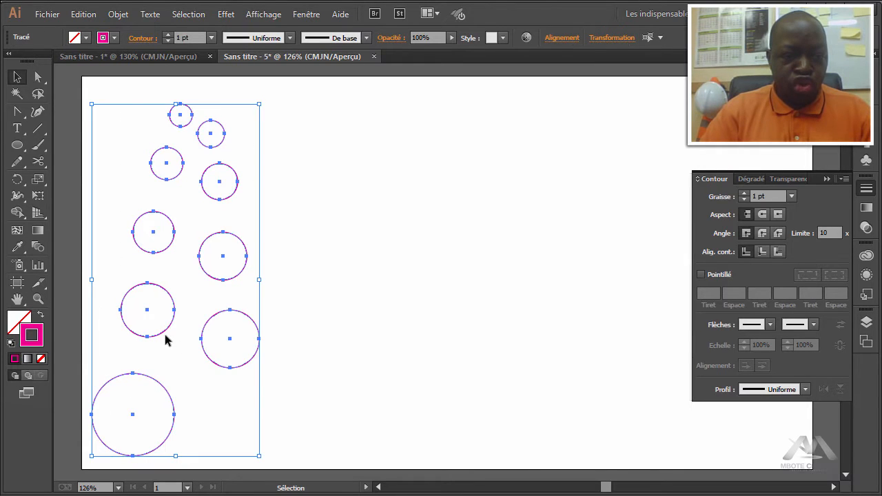
left_click_drag(166, 335, 277, 321)
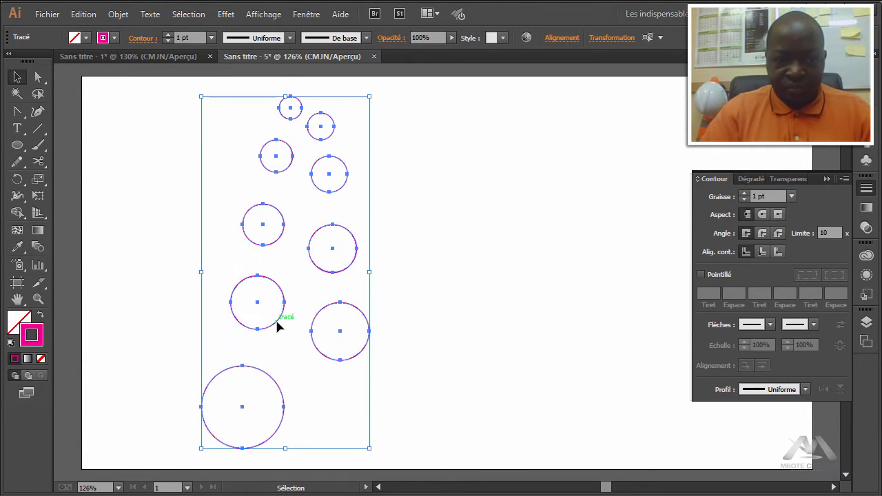
Step: Blend the nine circles in zigzag order with the Blend tool, from the largest at the bottom up to the smallest, and deselect them
left_click(38, 248)
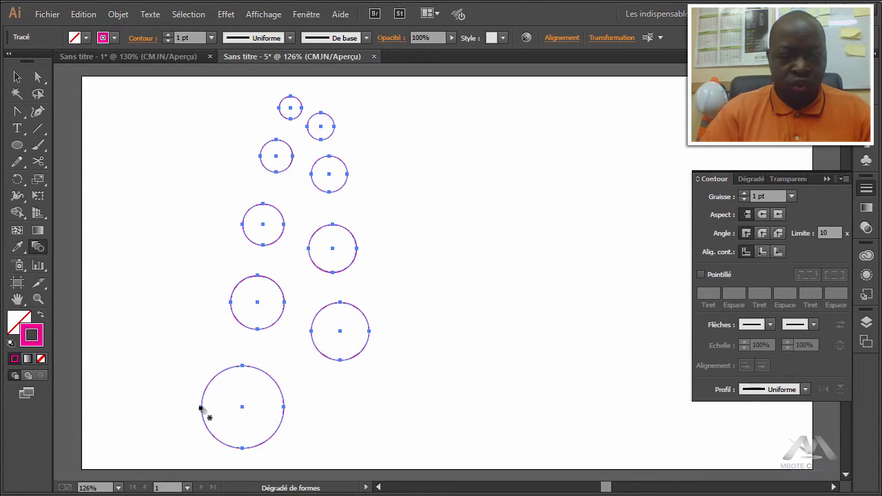
left_click(312, 331)
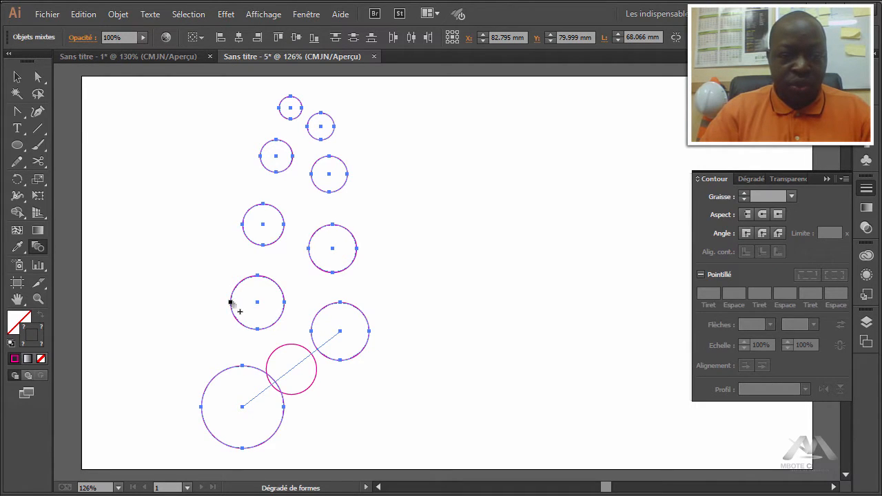
left_click(231, 303)
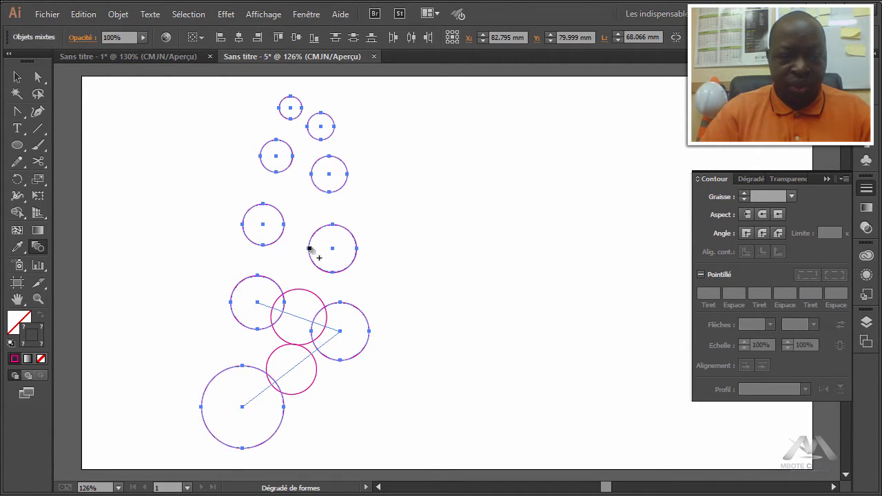
left_click(310, 249)
left_click(243, 224)
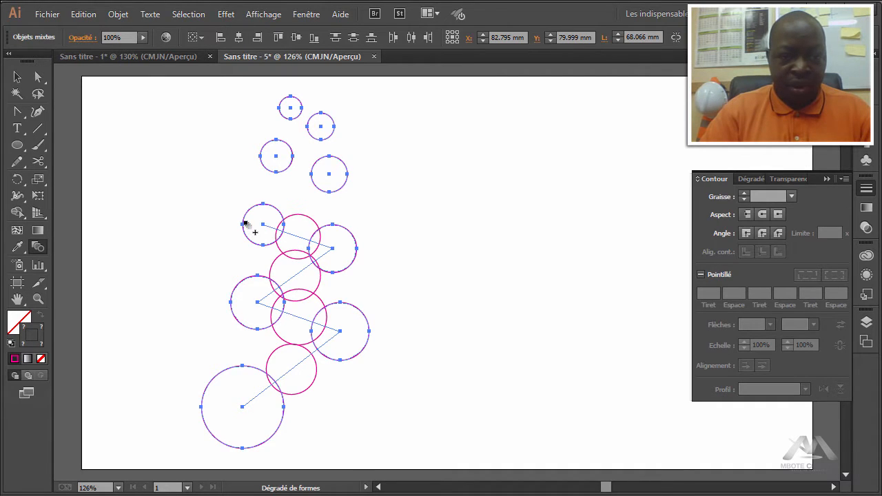
left_click(312, 177)
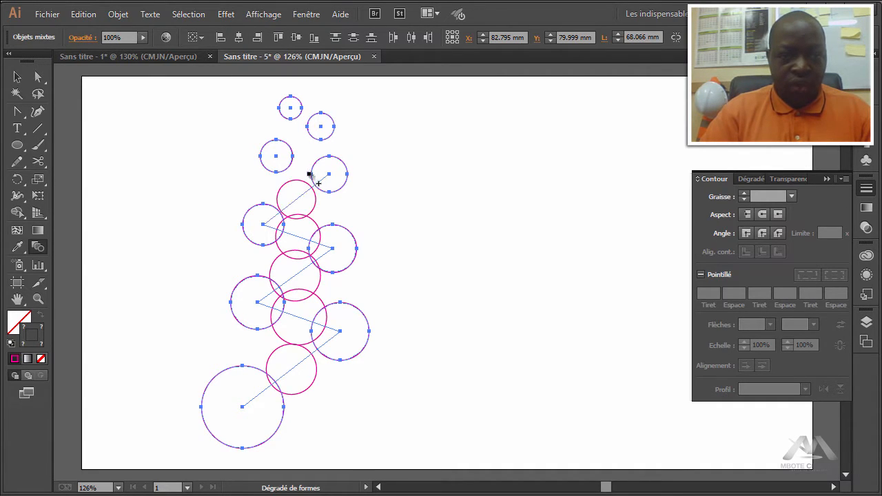
left_click(261, 158)
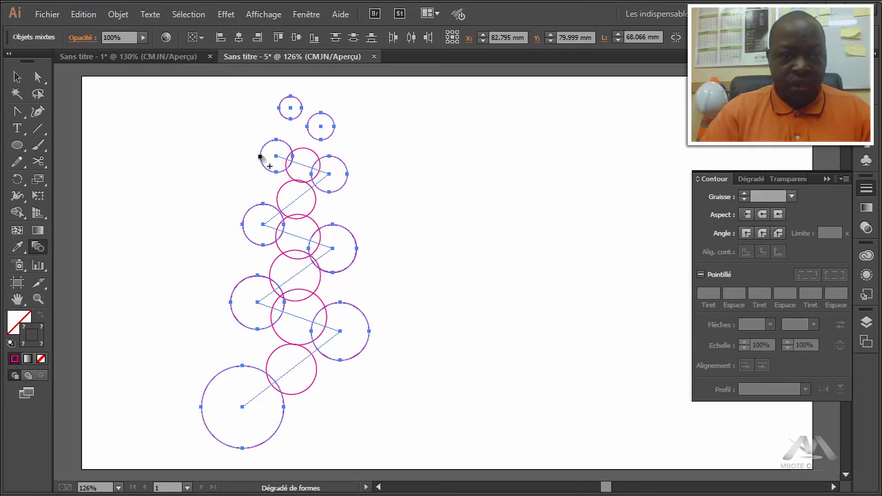
left_click(308, 127)
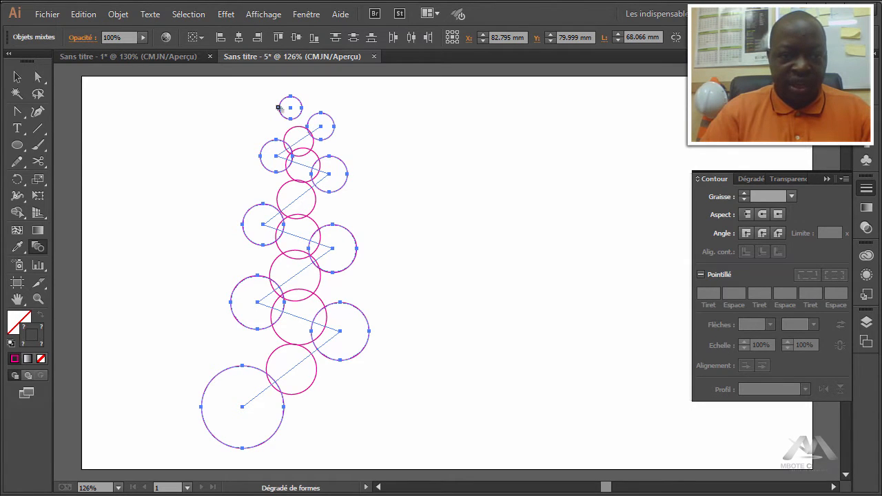
left_click(280, 108)
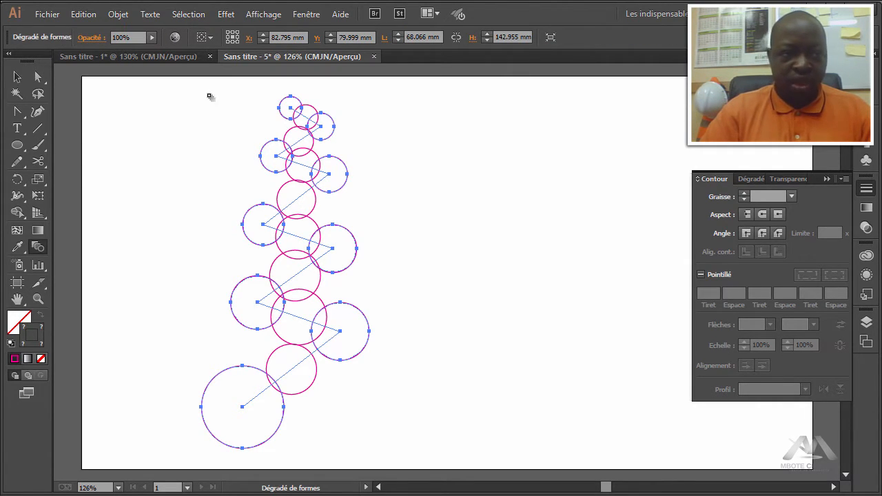
left_click(17, 77)
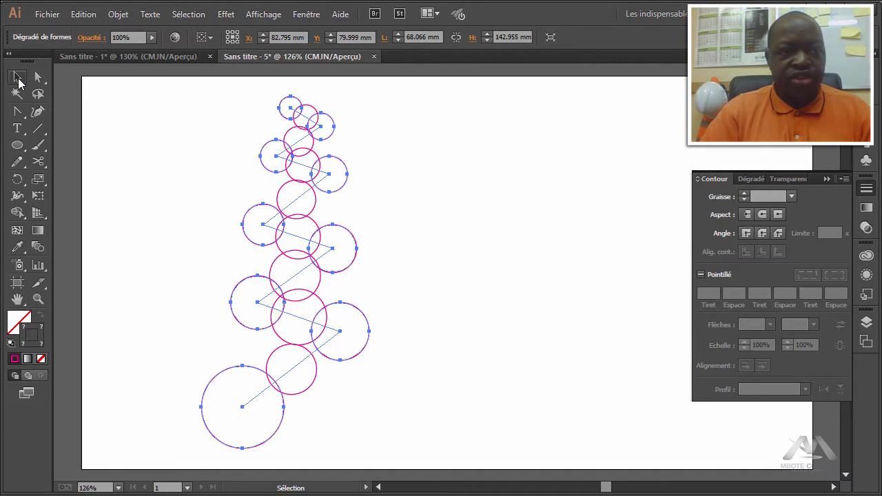
left_click(505, 181)
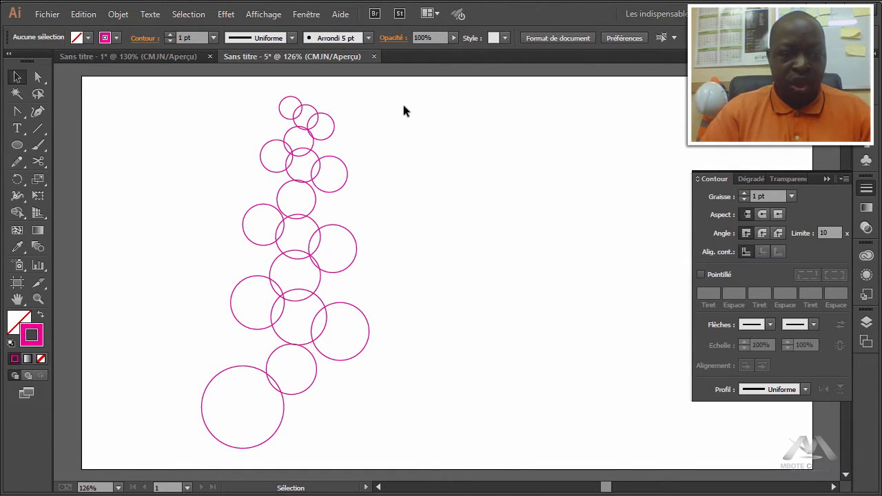
Step: Set the blend's spacing to Etapes with 120 steps, with the preview enabled, and deselect the artwork
left_click_drag(403, 105, 164, 455)
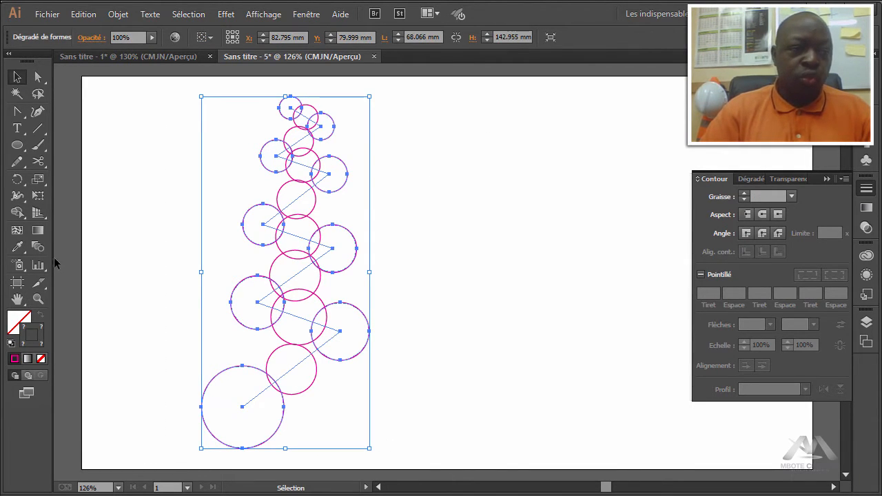
double_click(40, 246)
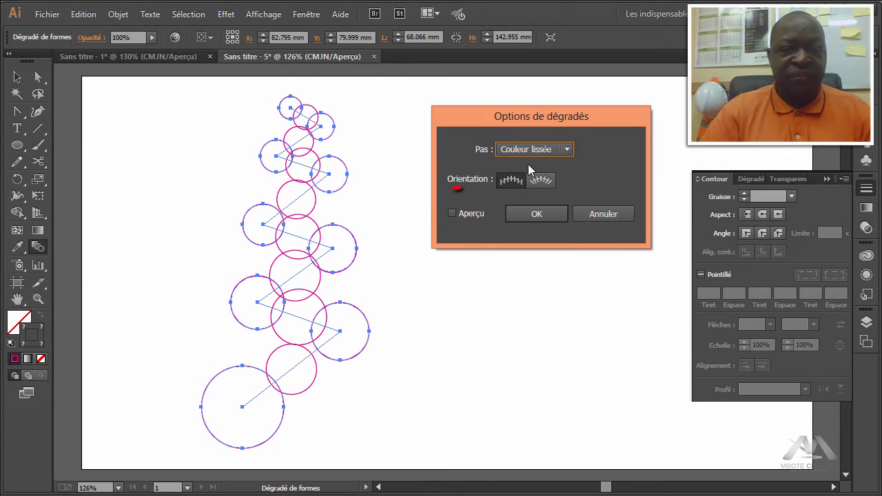
left_click(452, 213)
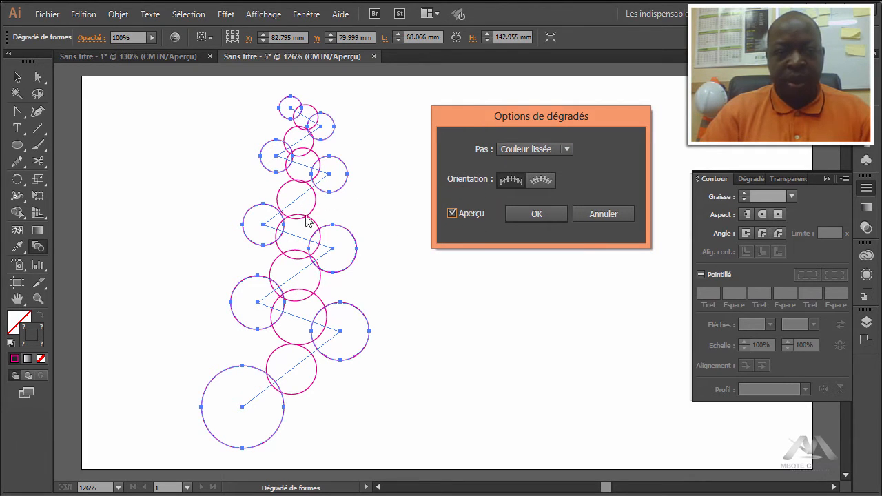
left_click(533, 146)
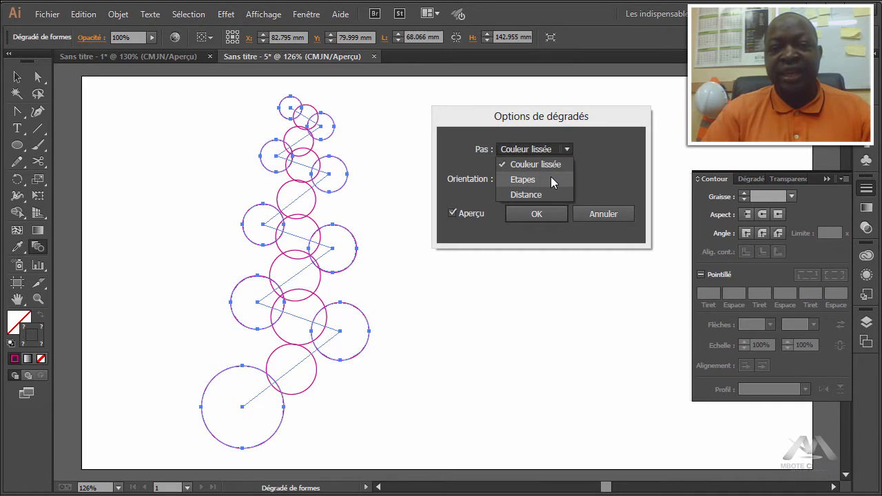
left_click(552, 177)
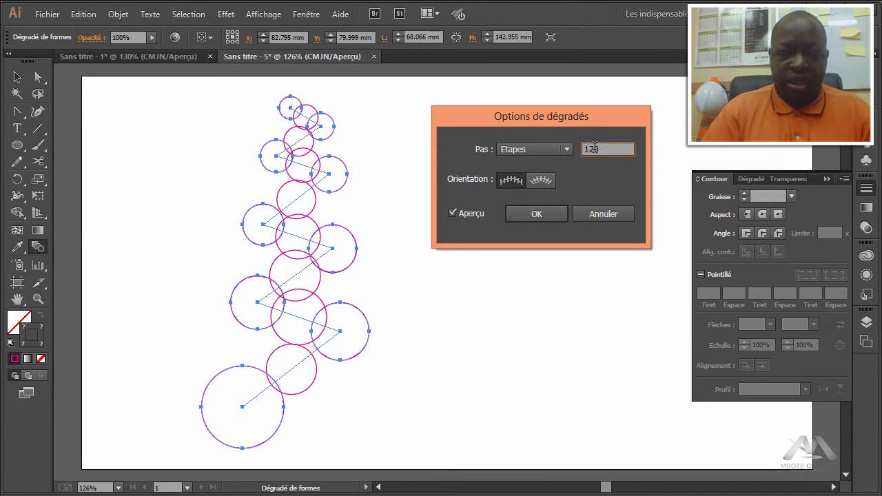
type("120")
key("Tab")
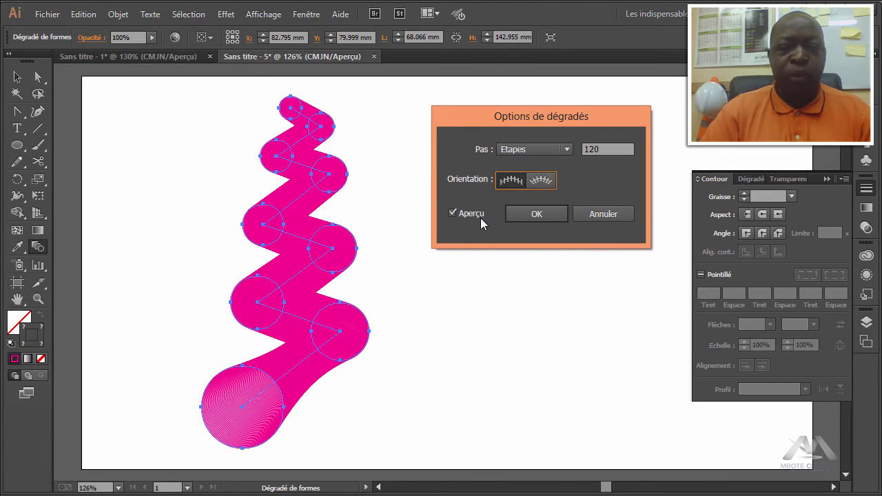
left_click(526, 215)
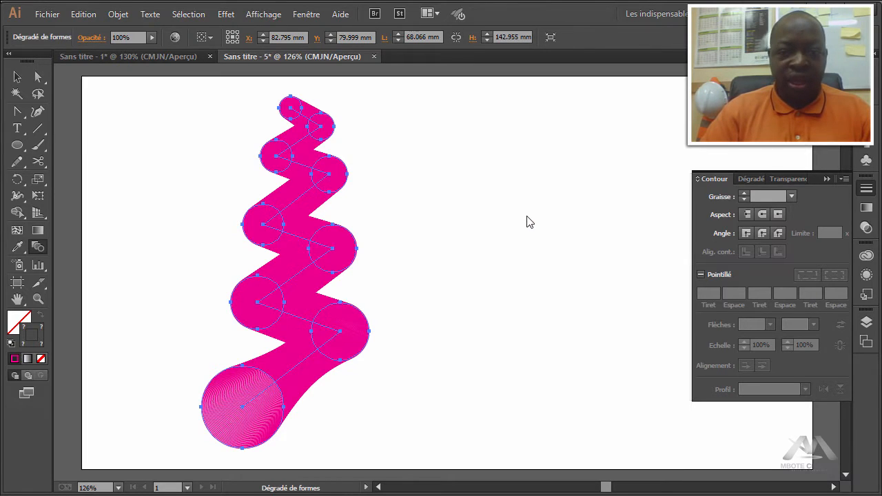
left_click(16, 78)
left_click(534, 169)
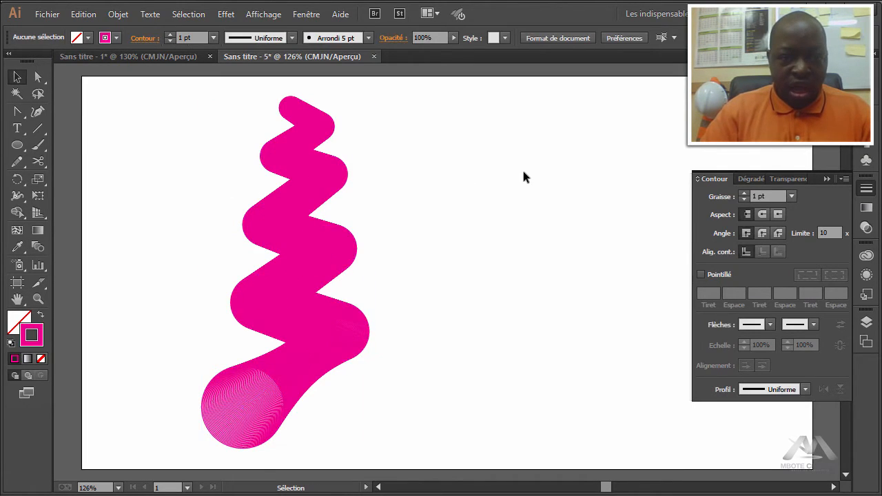
Step: Reduce the stroke weight of the whole blend to 0.1 pt and deselect it
left_click(283, 224)
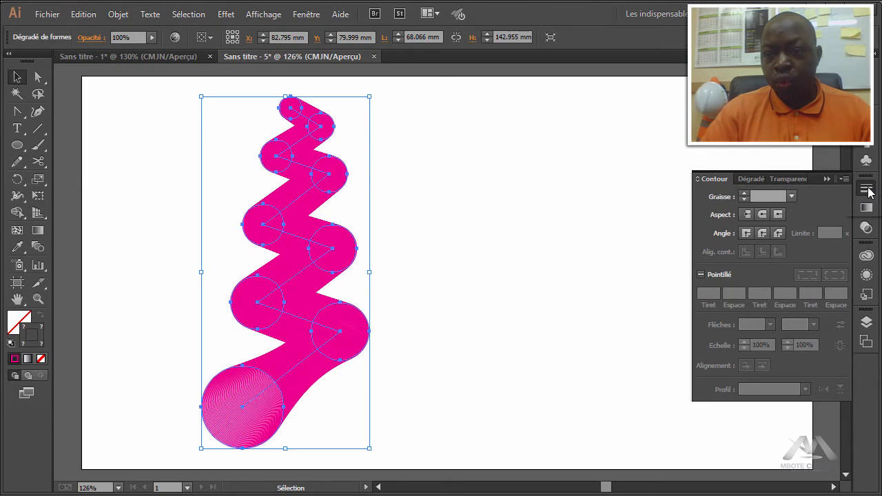
left_click(758, 196)
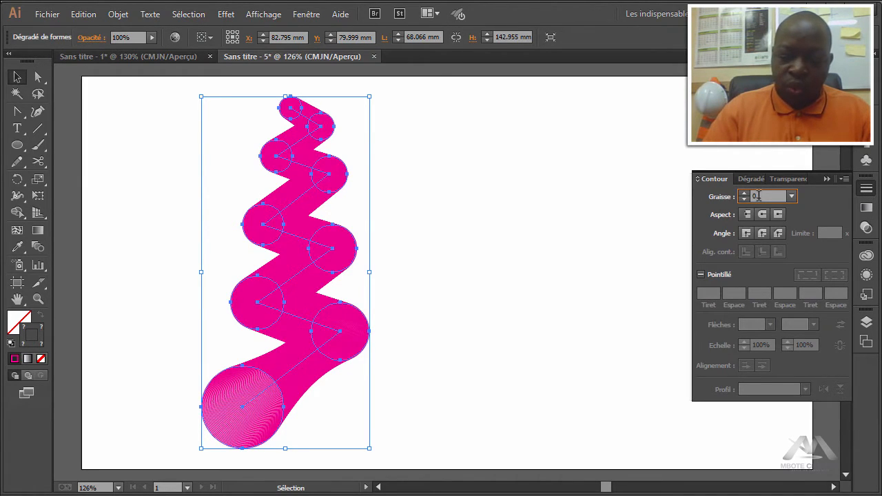
type("0.1")
key("Return")
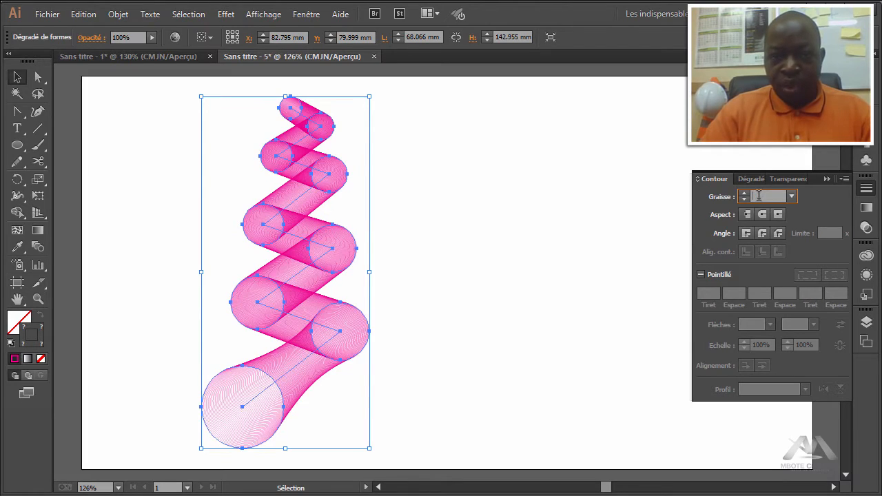
left_click(827, 179)
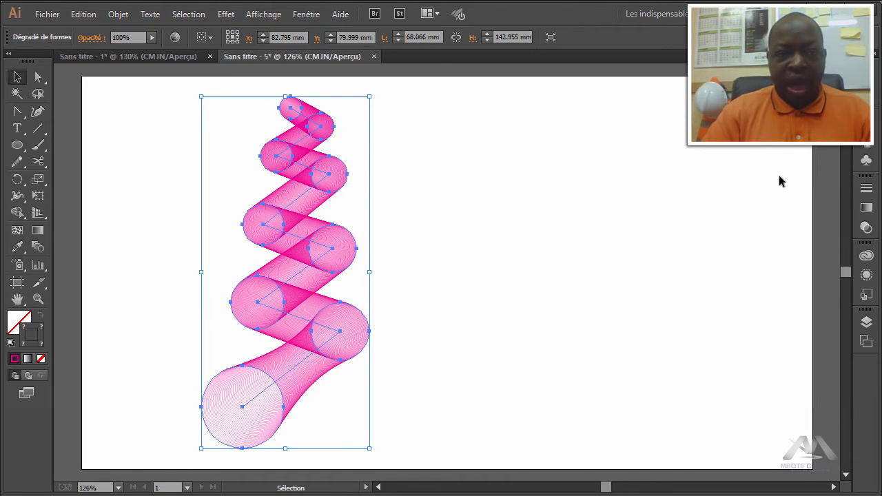
left_click(543, 199)
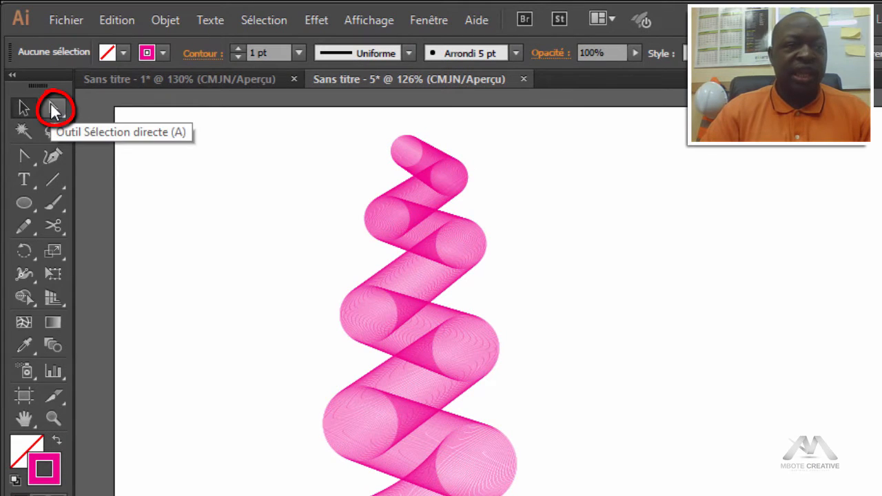
Step: Delete the second circle from the top of the zigzag blend with the Direct Selection tool, keeping the blend's spine
left_click(55, 109)
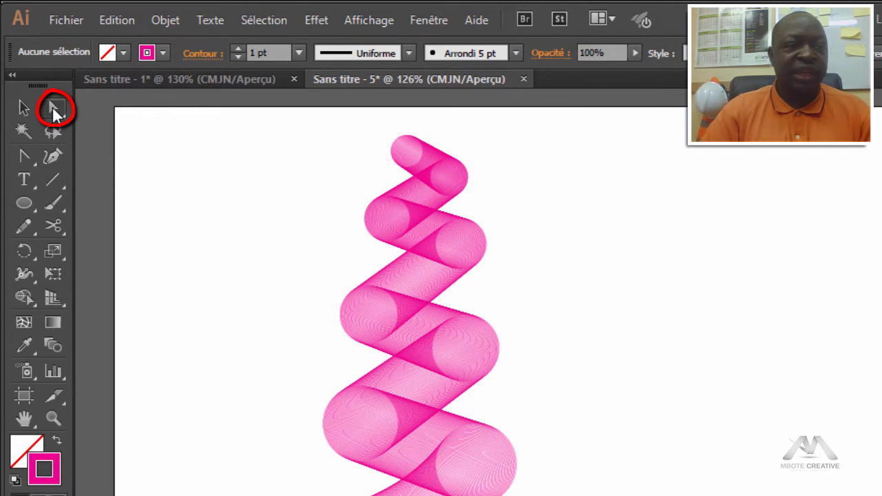
left_click(469, 183)
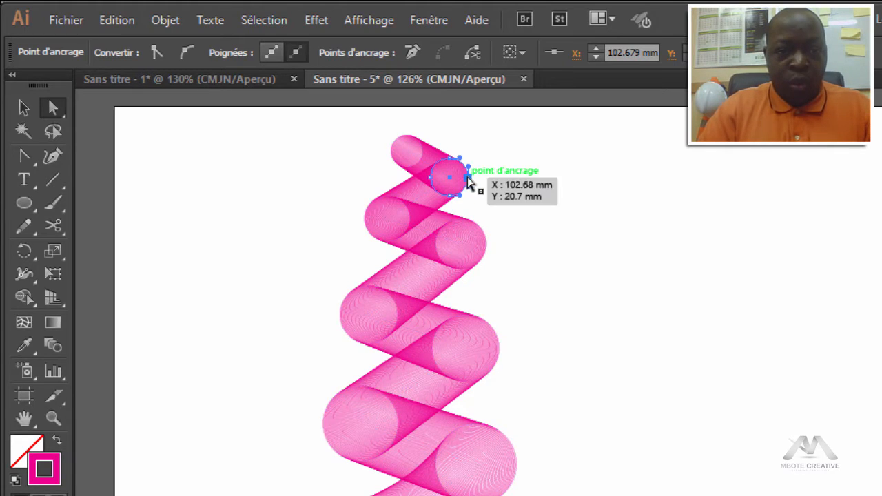
left_click(449, 175)
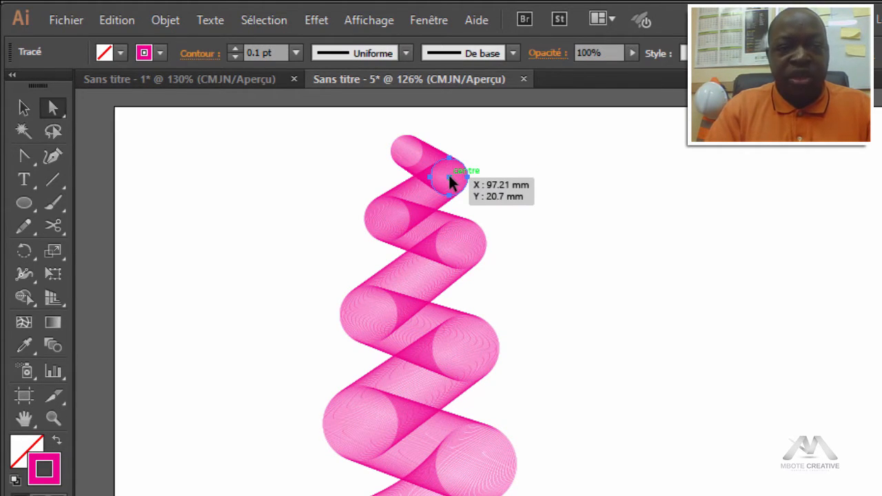
key("Delete")
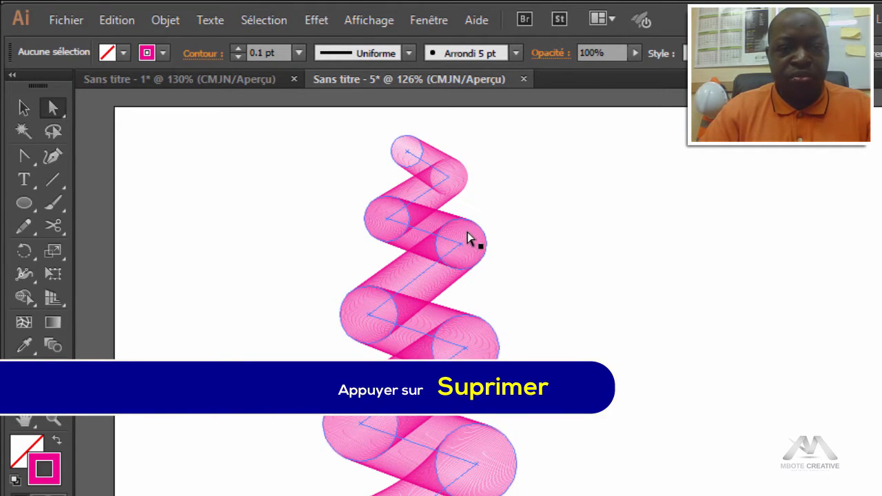
Step: Delete the fourth circle from the top of the blend, selecting the whole circle rather than the spine's anchor point
left_click(486, 245)
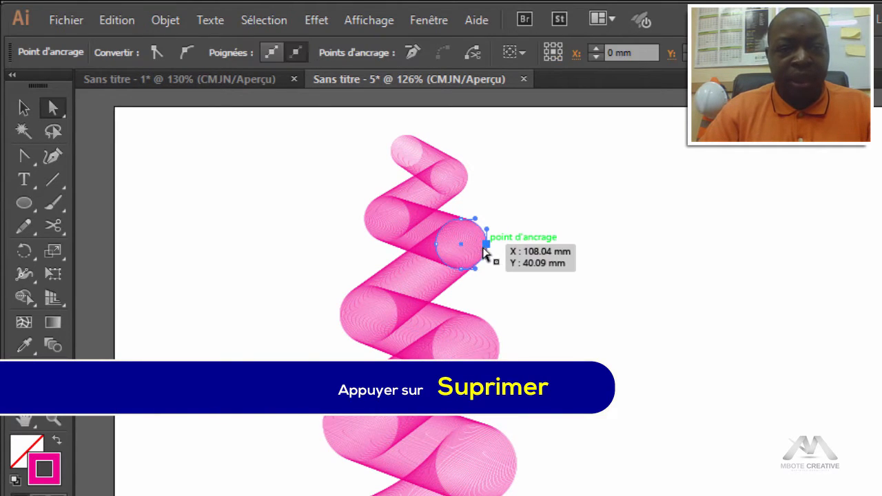
key("Delete")
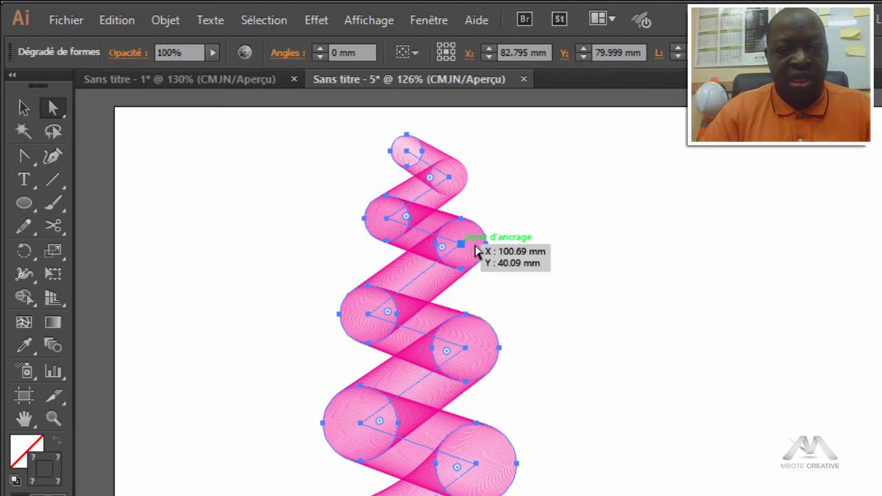
left_click(517, 249)
left_click(486, 246)
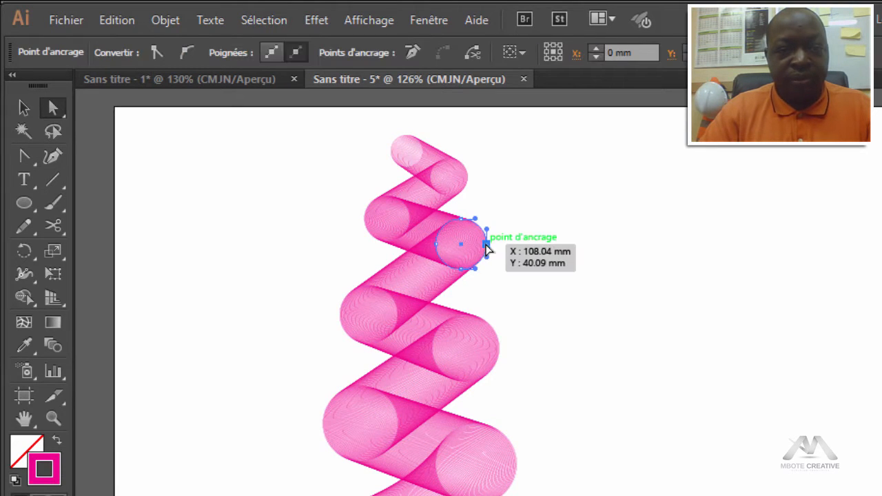
left_click(461, 245)
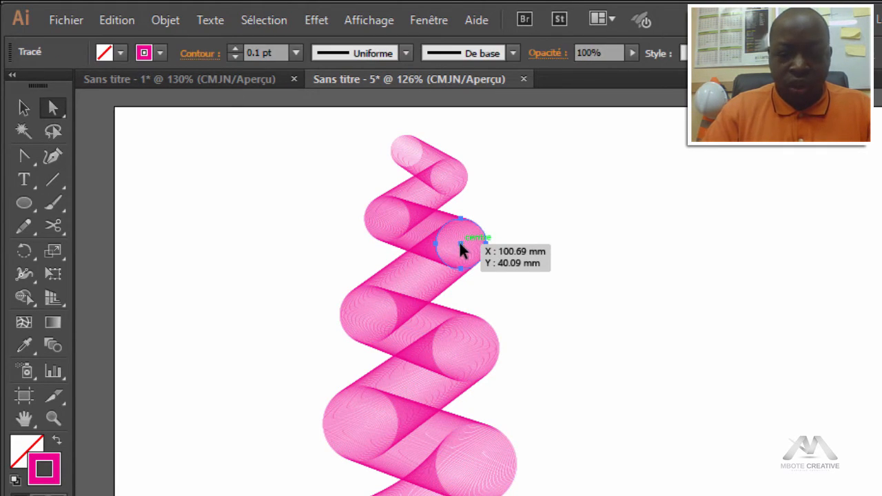
key("Delete")
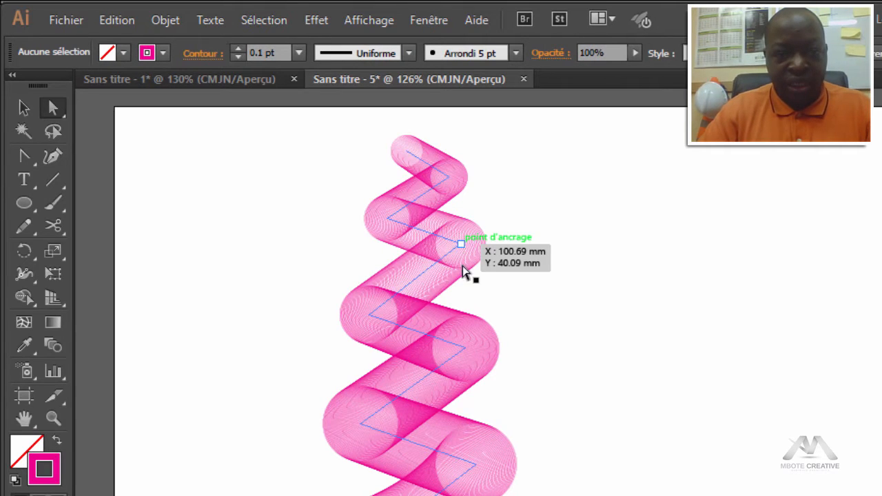
Step: Delete the sixth and eighth circles from the top of the blend, and deselect the artwork
left_click(501, 350)
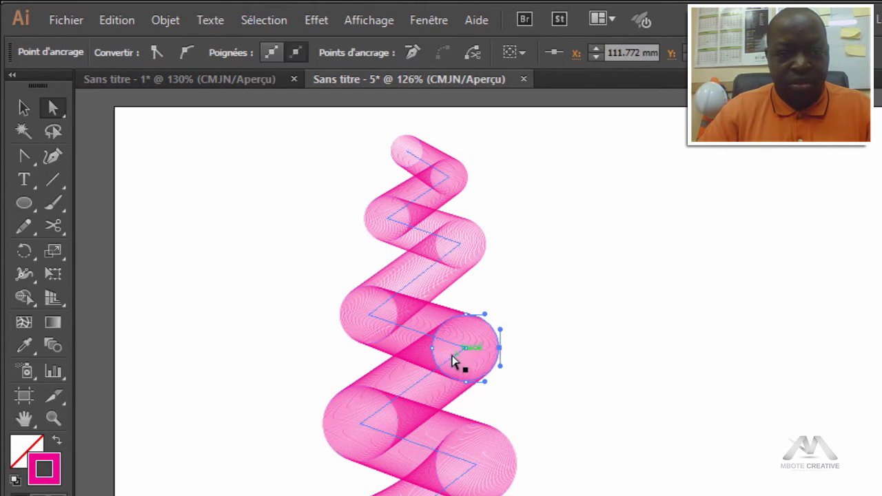
left_click(468, 354)
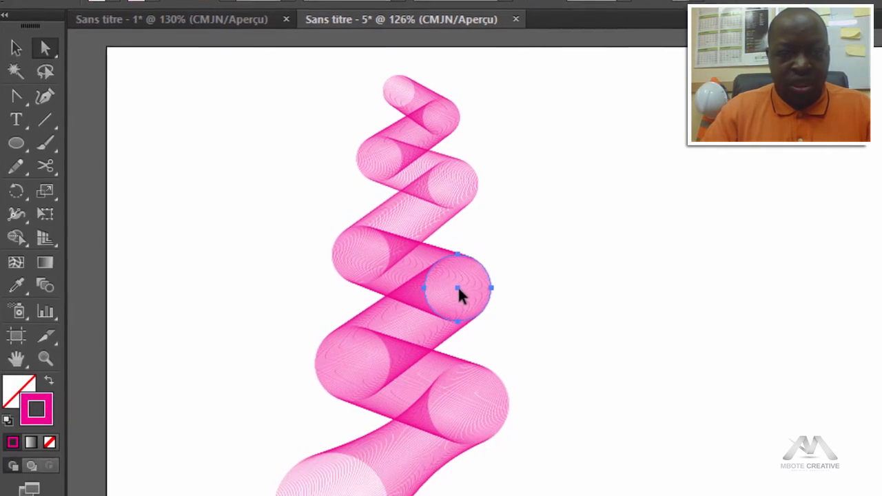
left_click(499, 334)
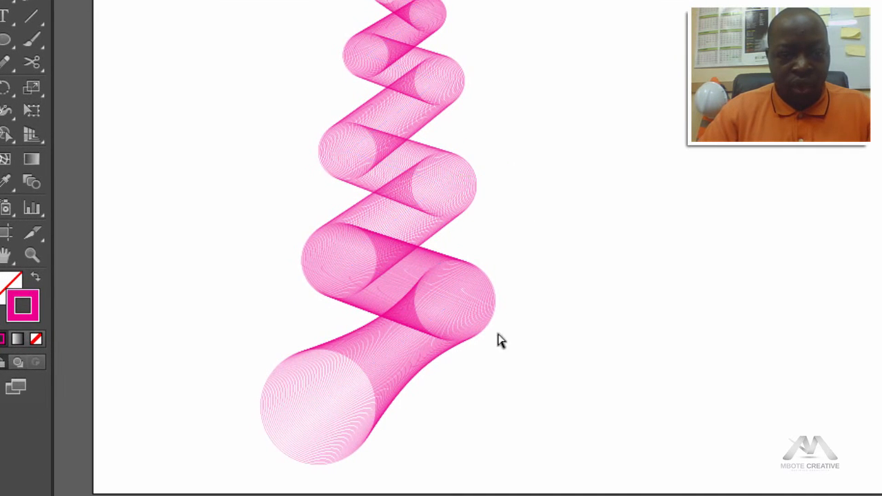
left_click(494, 292)
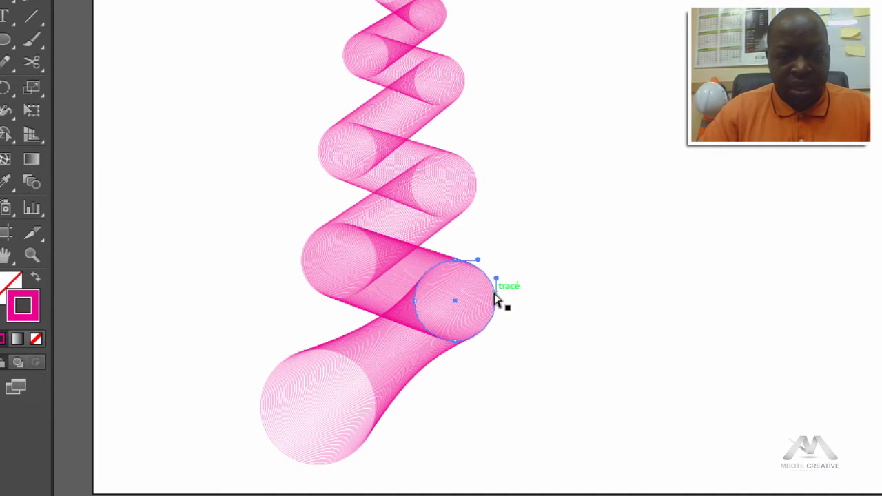
left_click(455, 303)
key("Delete")
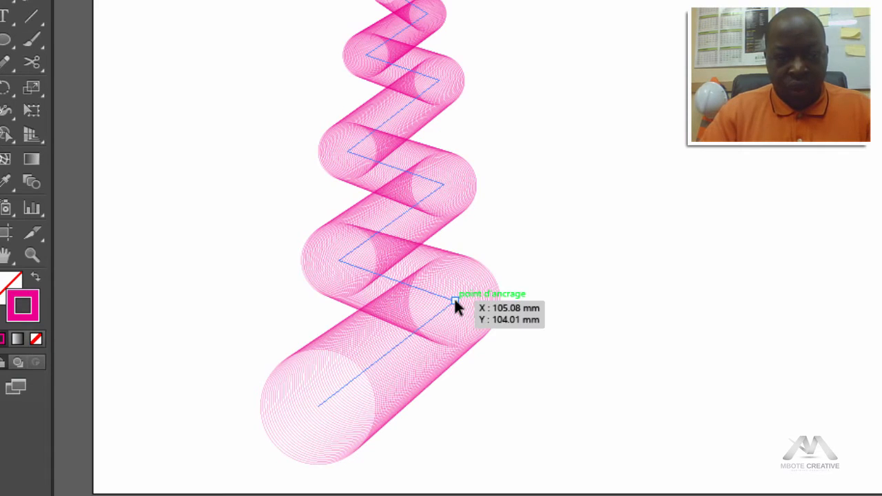
left_click(613, 303)
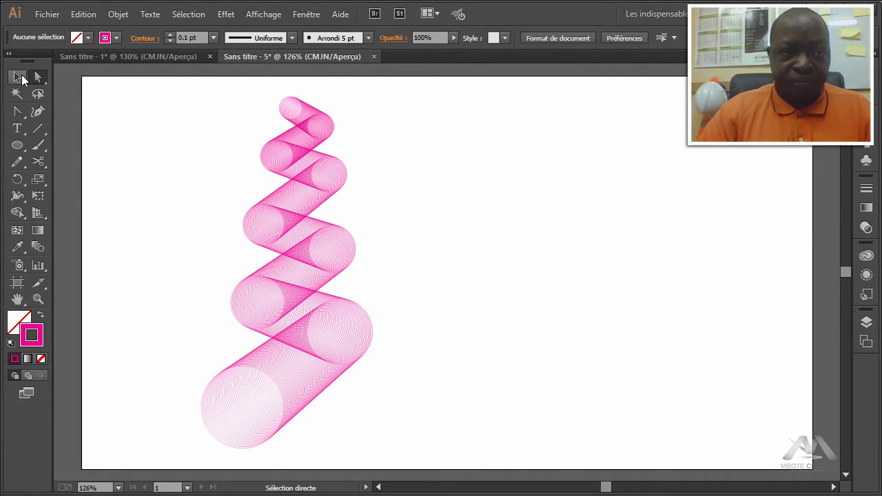
Step: Round the right-hand corners of the blend's spine with the Anchor Point tool, starting at the lowest one
left_click(17, 77)
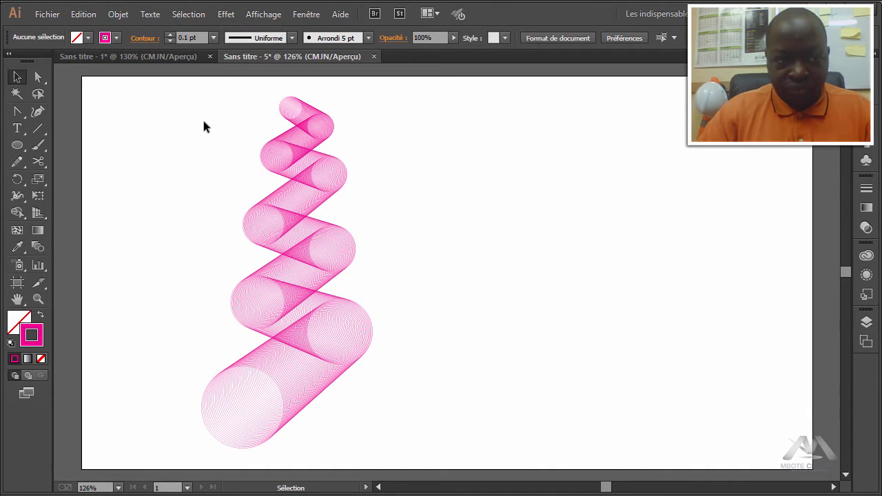
left_click(16, 113)
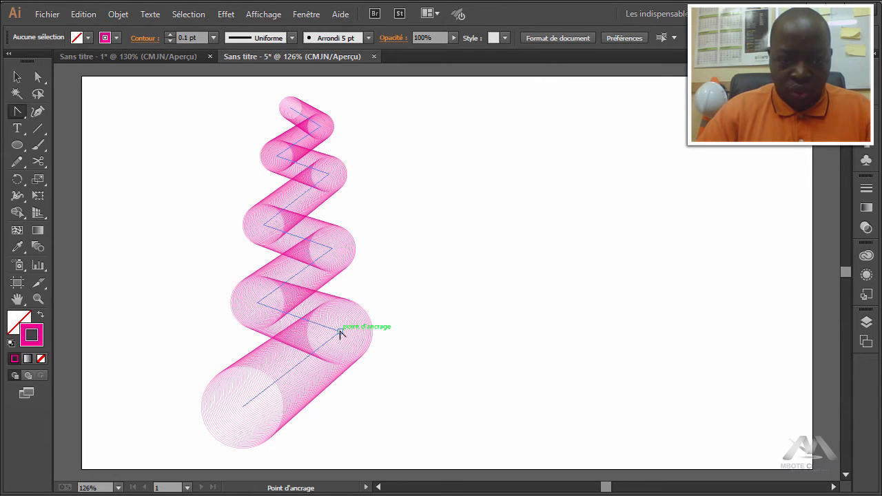
left_click_drag(340, 333, 312, 354)
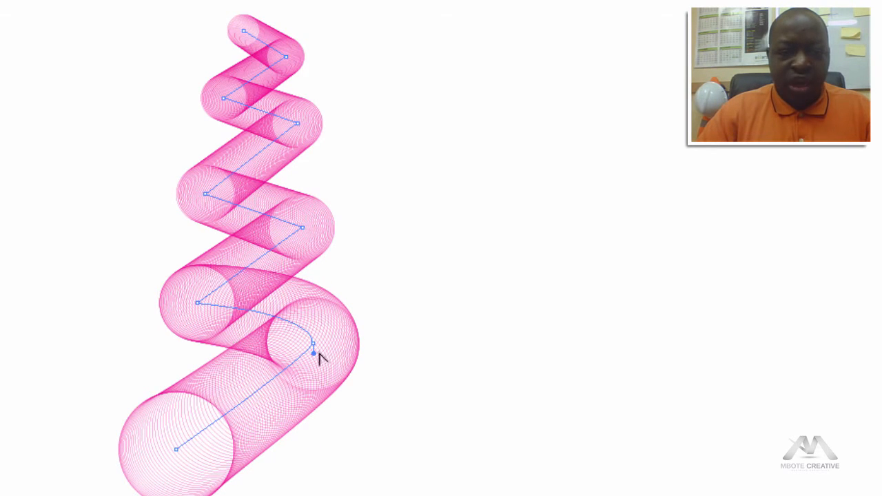
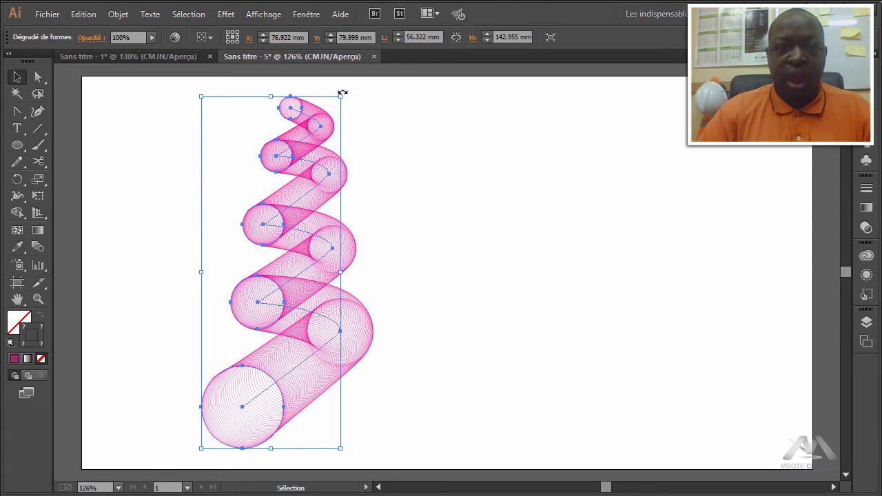
Step: Rotate the whole blend 90° clockwise so it lies horizontally, and move it to the middle of the artboard
left_click_drag(341, 90, 461, 344)
left_click_drag(327, 320, 480, 307)
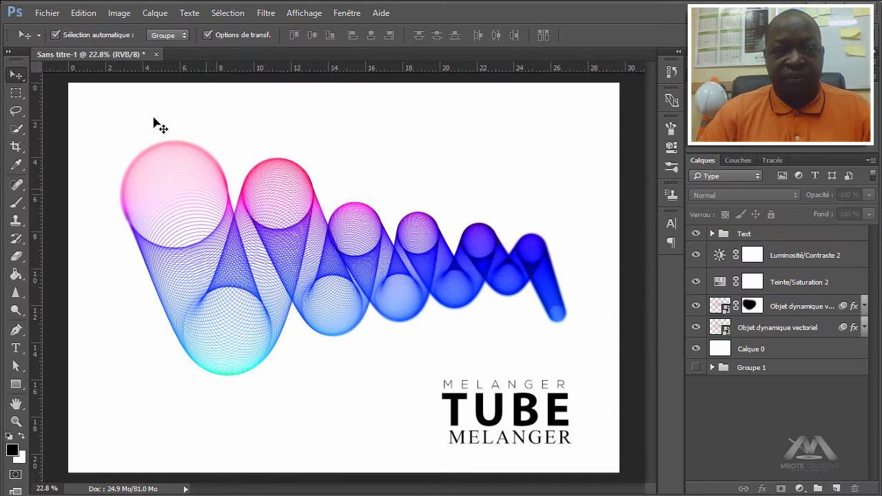
Step: Switch to Photoshop and create a white 299.97 × 160.02 mm RGB document at 300 pixels per inch, fitted to the window
left_click(46, 12)
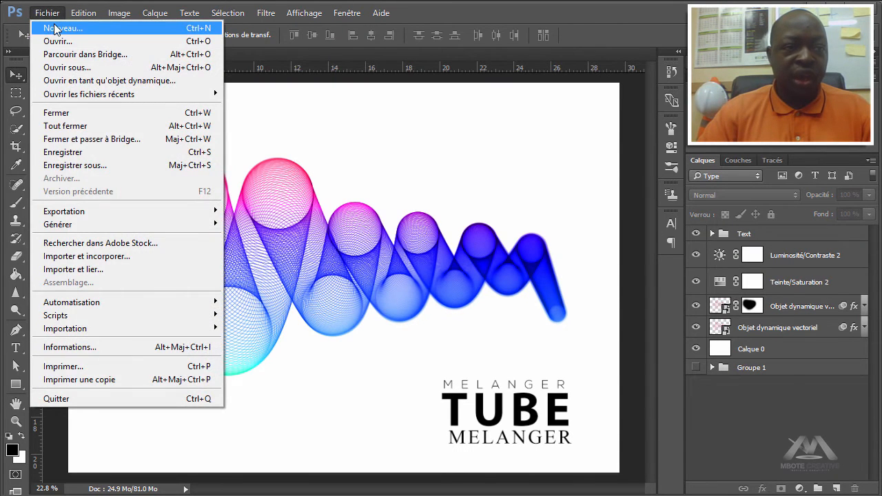
left_click(55, 28)
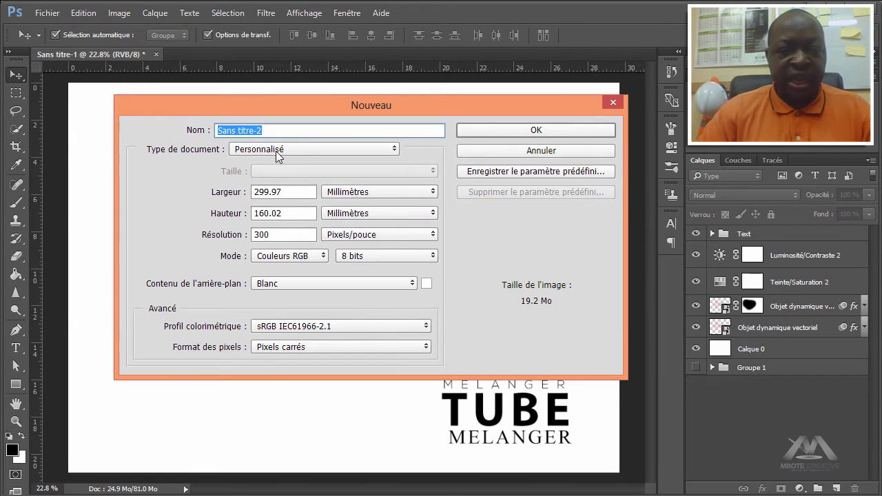
left_click(484, 131)
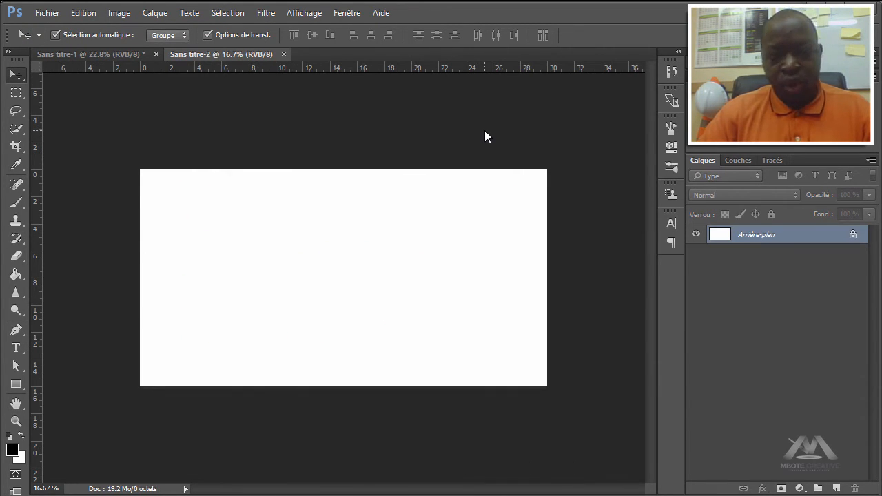
key("ctrl+0")
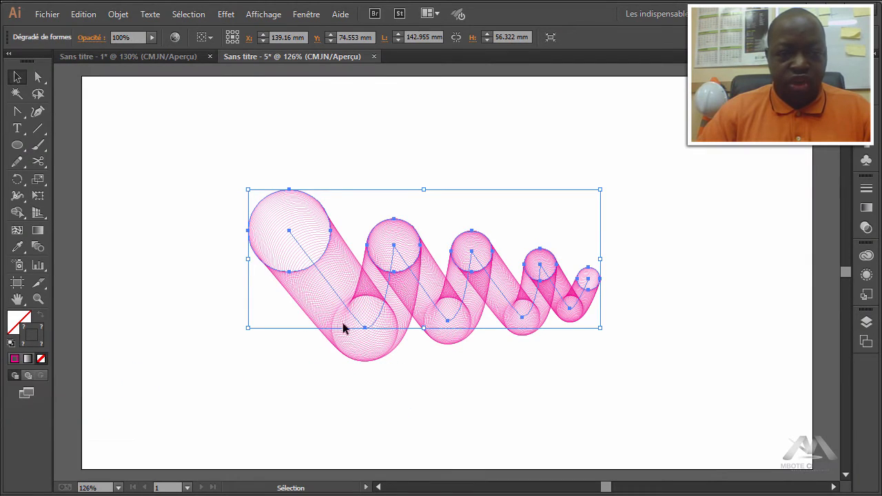
Step: Bring the Illustrator blend into the new Photoshop document as a vector smart object, enlarge it to about 174% and centre it on the canvas
left_click_drag(406, 311, 315, 328)
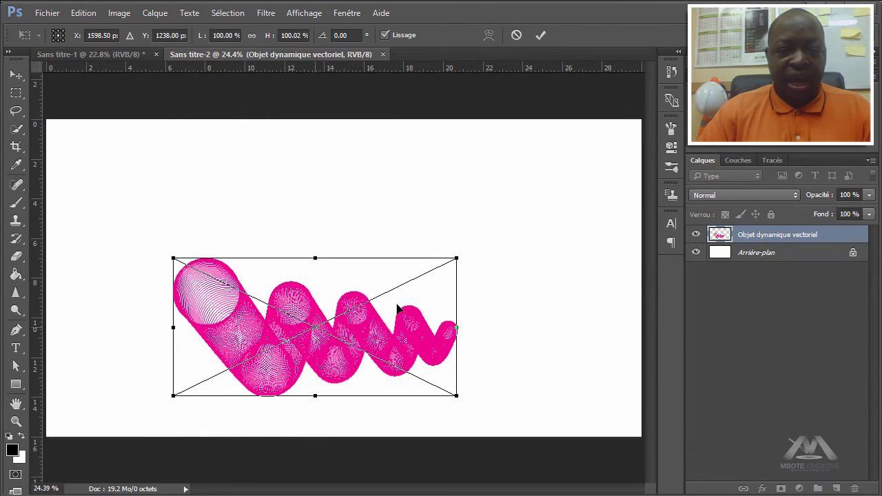
left_click_drag(353, 350, 400, 293)
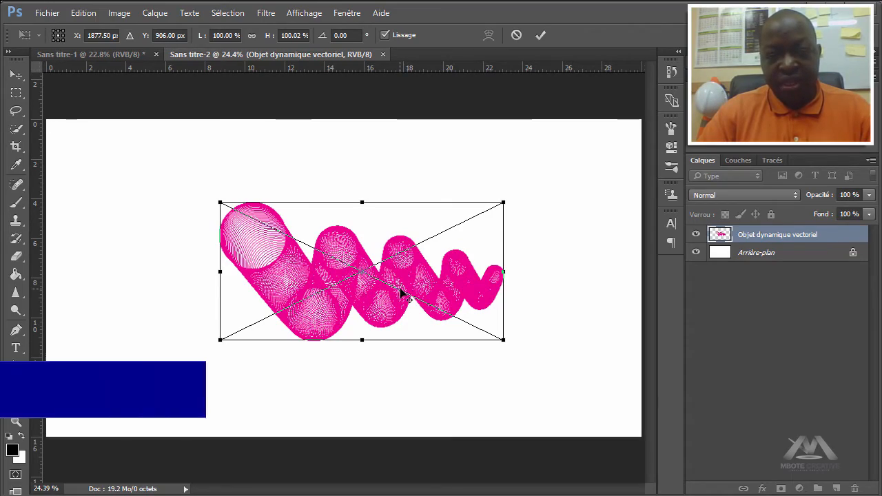
left_click_drag(504, 342, 607, 392)
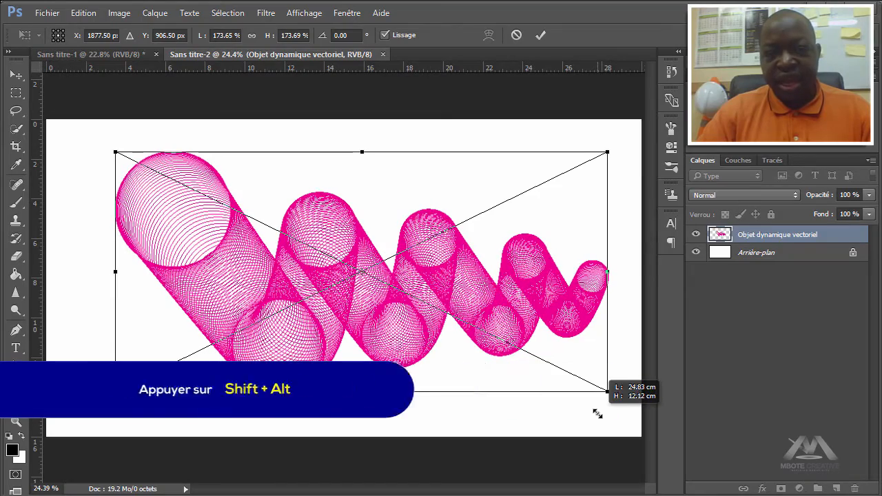
left_click_drag(457, 316, 428, 316)
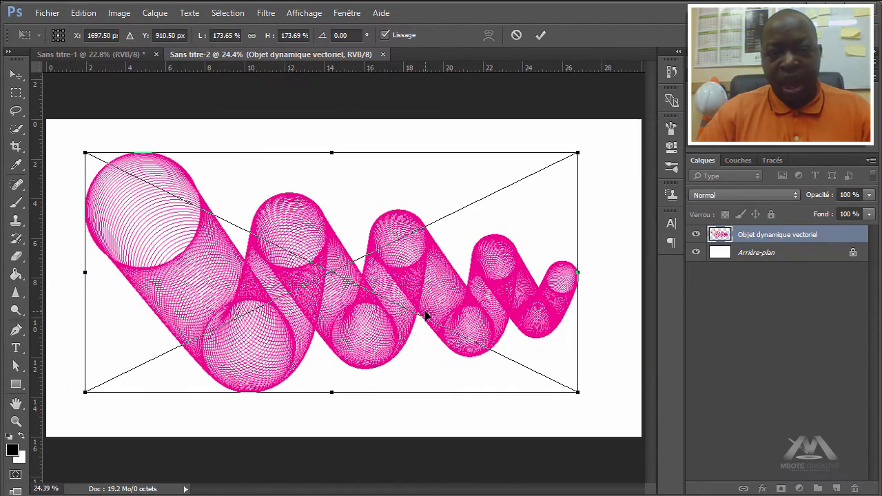
left_click(541, 36)
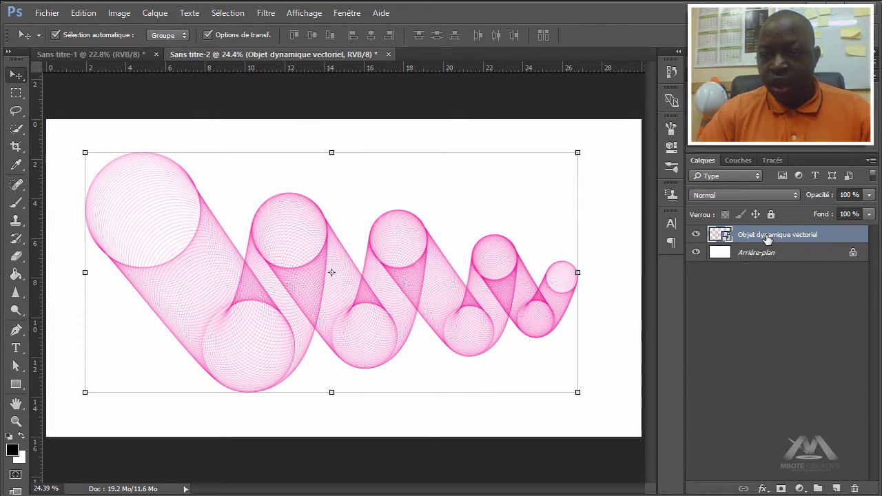
Step: Apply a linear gradient overlay to the vector smart object, using the reversed red-blue-green gradient at 90° and 150% scale, and collapse its effects
double_click(850, 237)
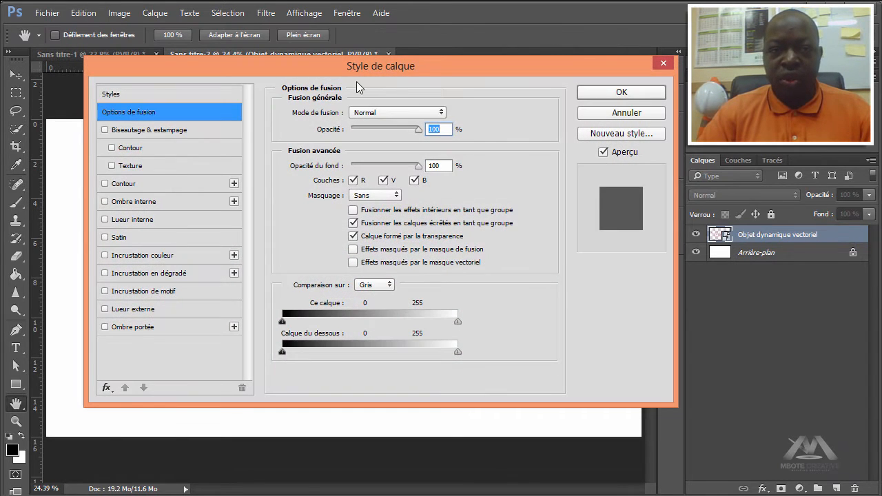
left_click_drag(324, 70, 461, 38)
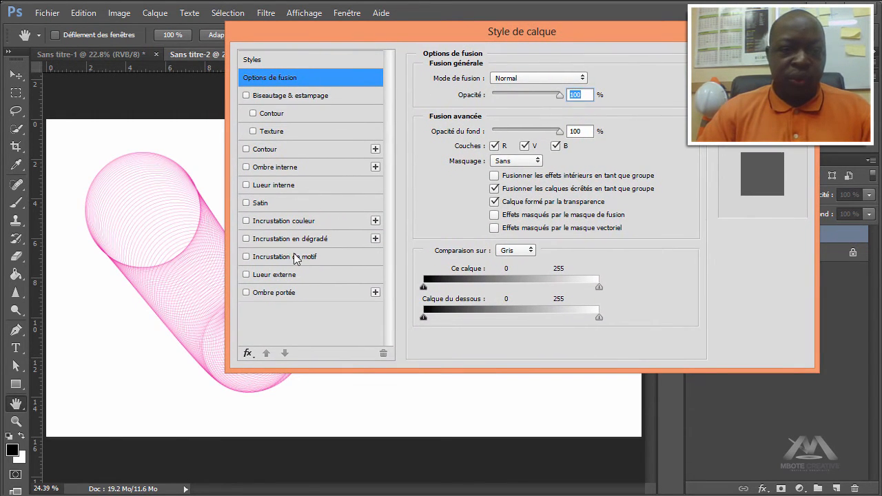
left_click(246, 240)
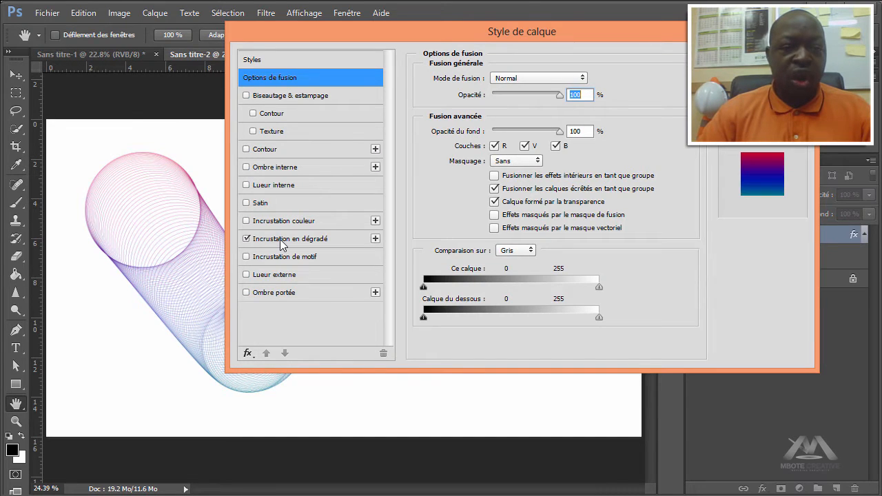
left_click(290, 238)
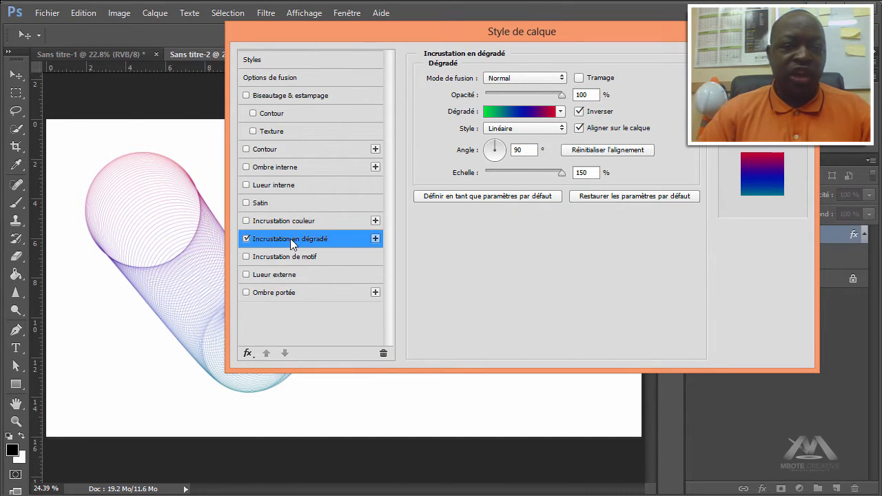
left_click(511, 117)
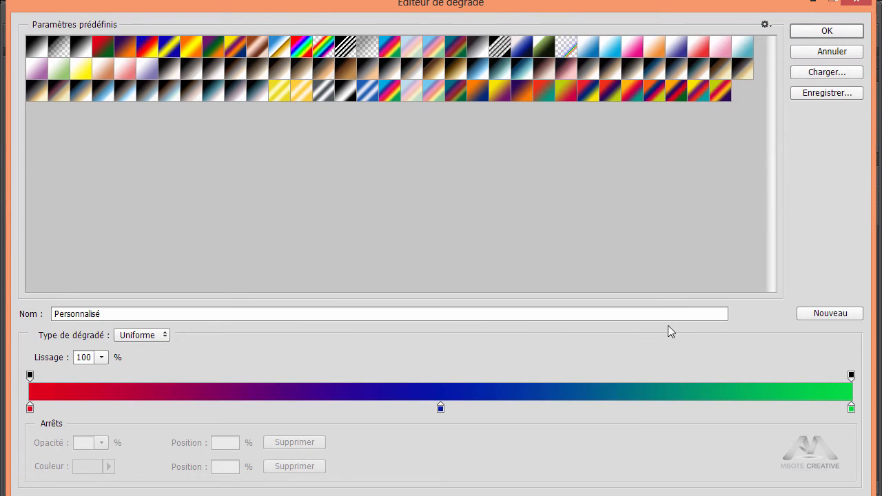
left_click(805, 33)
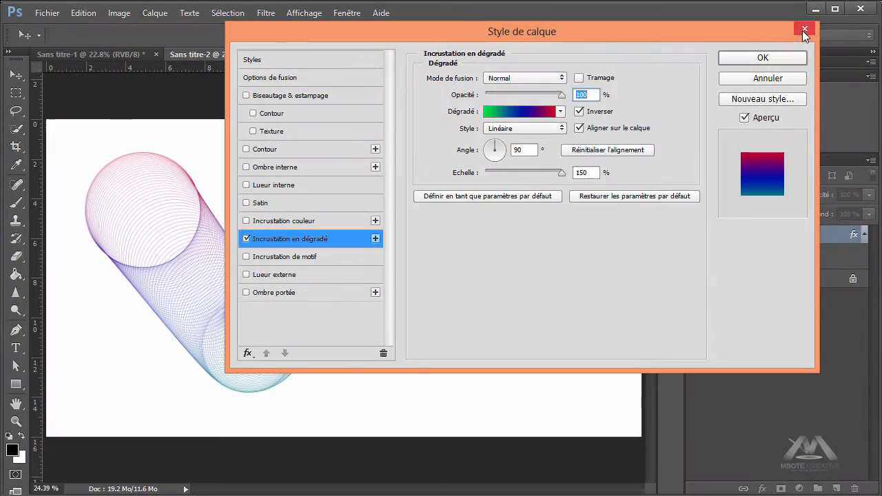
left_click(725, 59)
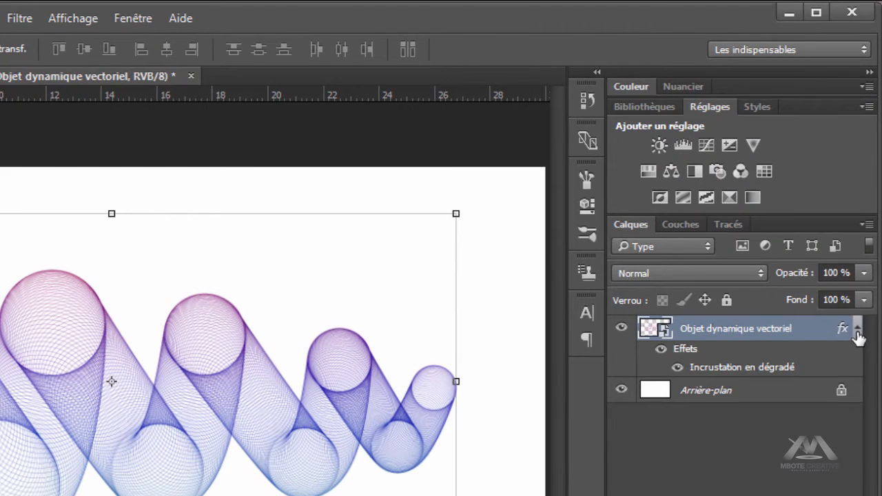
left_click(863, 236)
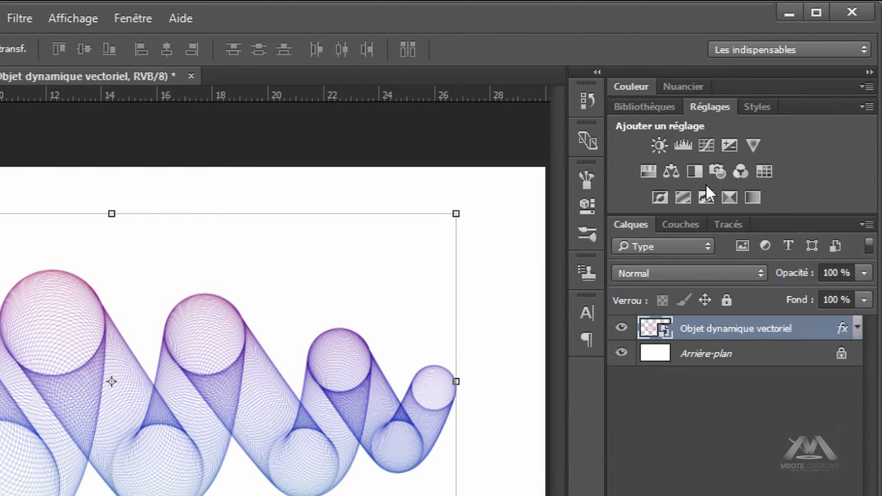
Step: Add a Hue/Saturation adjustment layer above the smart object with hue +13 and saturation 68
left_click(649, 171)
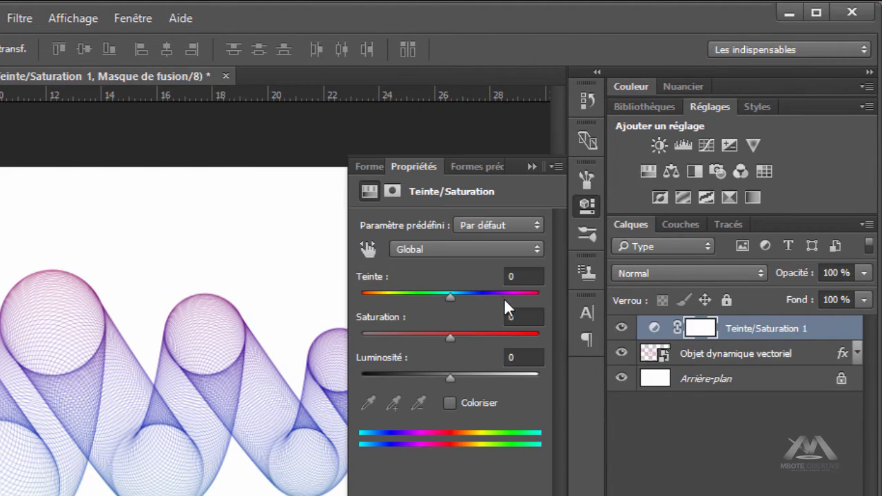
left_click(518, 276)
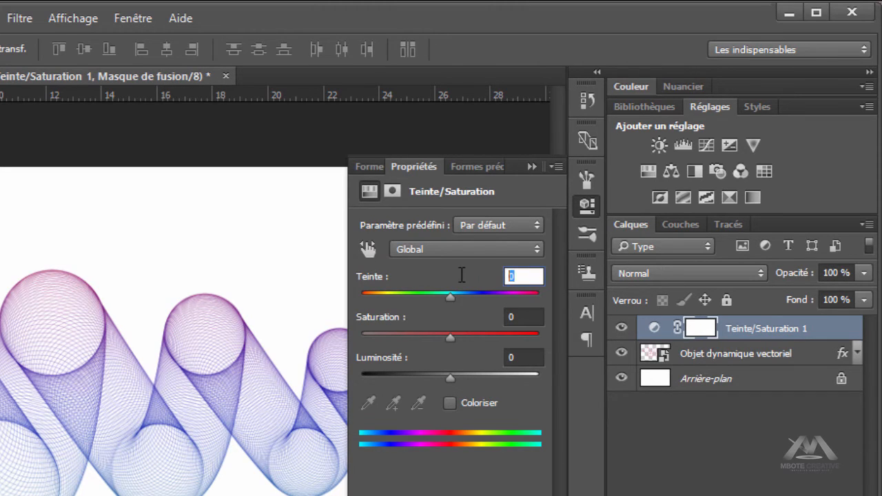
type("-13")
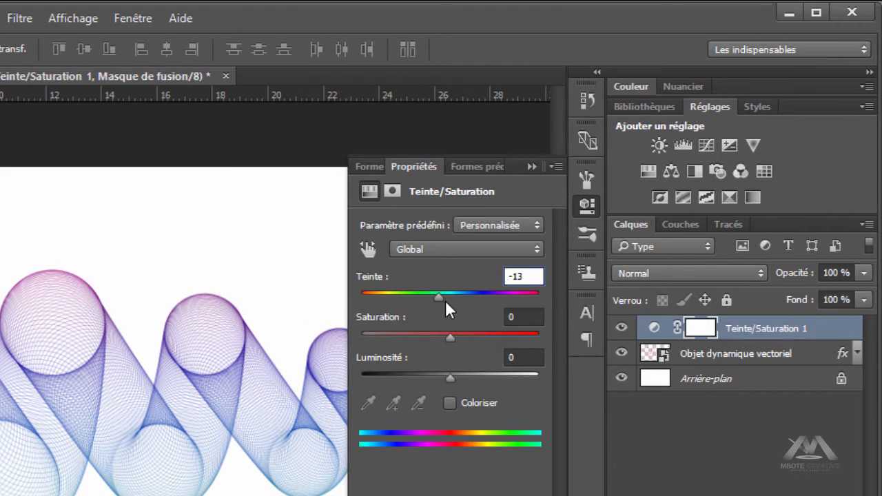
left_click_drag(441, 298, 462, 306)
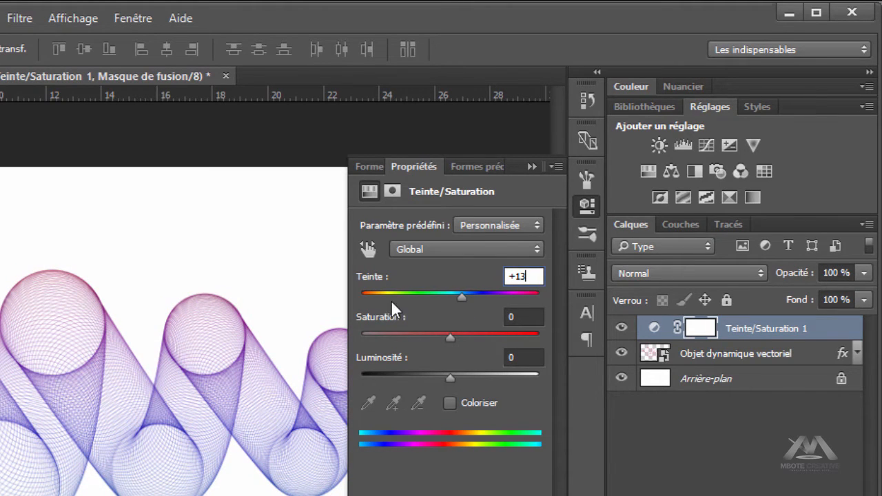
left_click(517, 316)
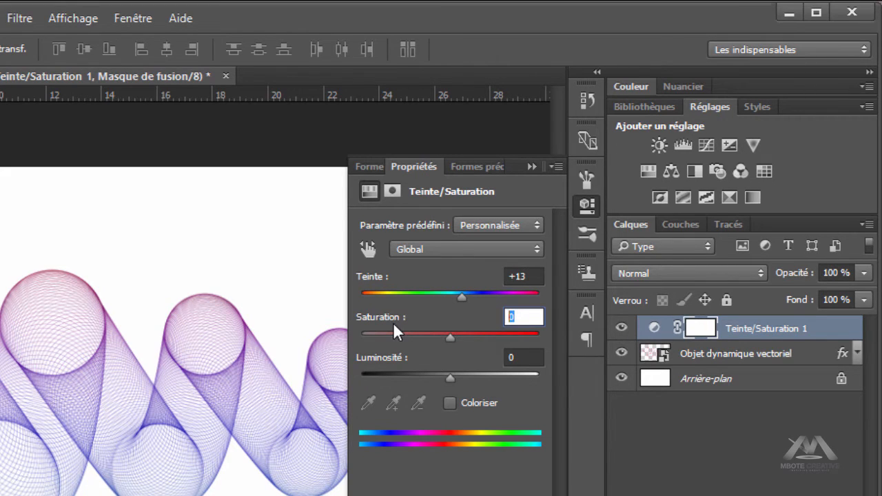
type("68")
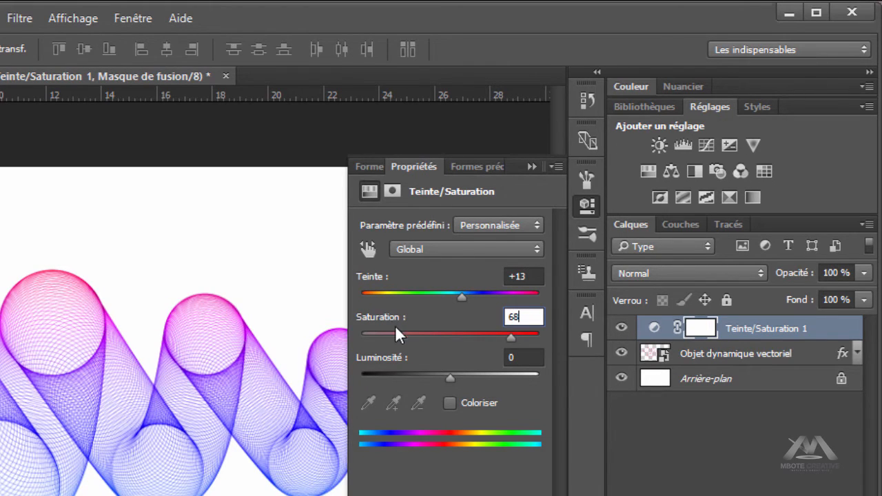
left_click(532, 167)
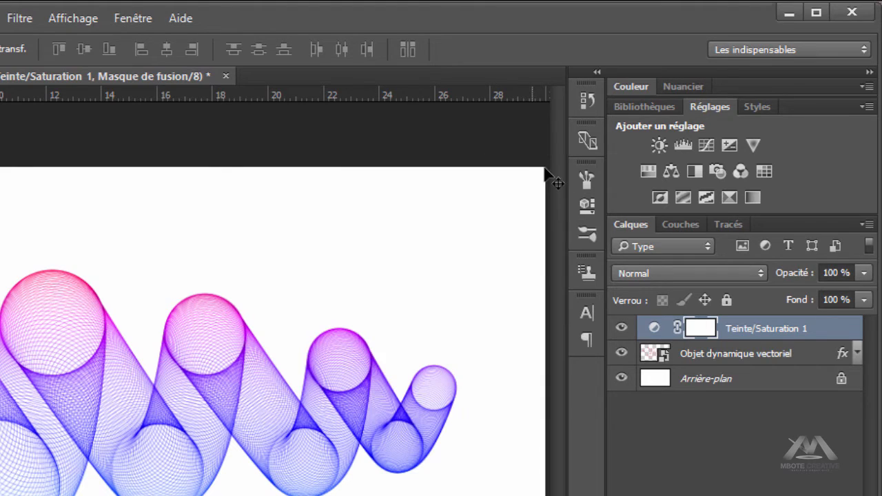
Step: Add a Brightness/Contrast adjustment layer on top with brightness -64 and contrast 67
left_click(659, 146)
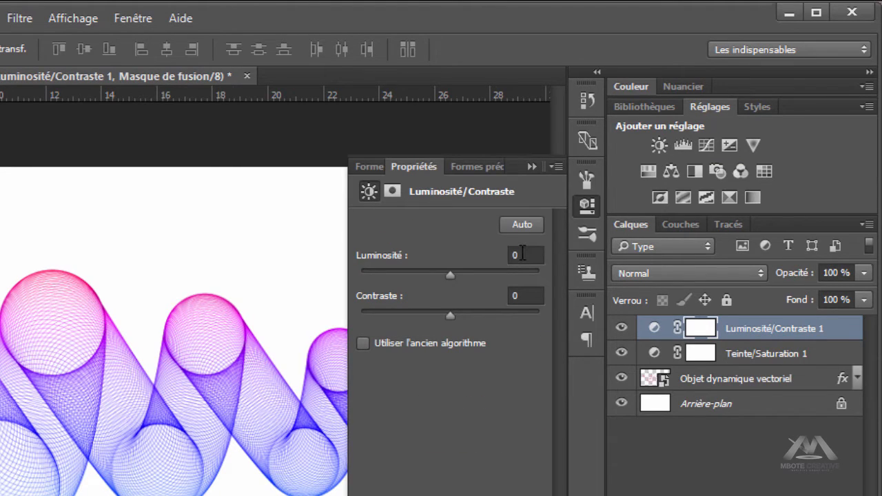
left_click(523, 254)
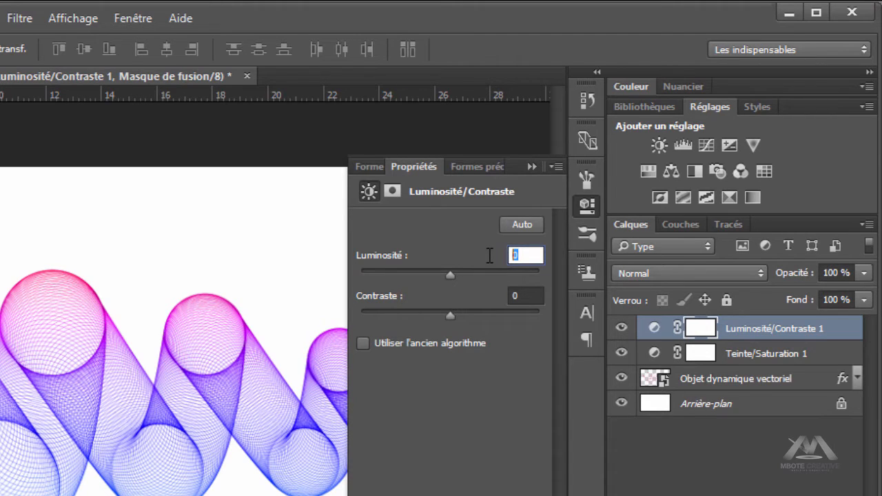
type("-64")
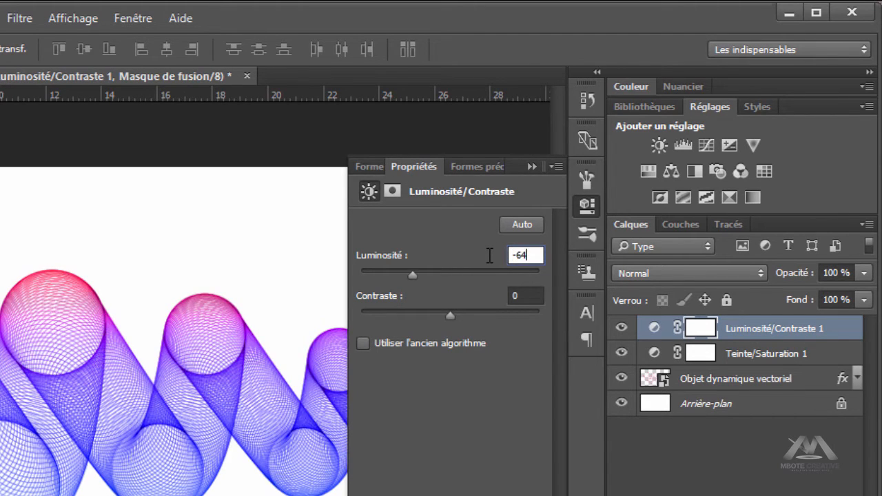
left_click(525, 295)
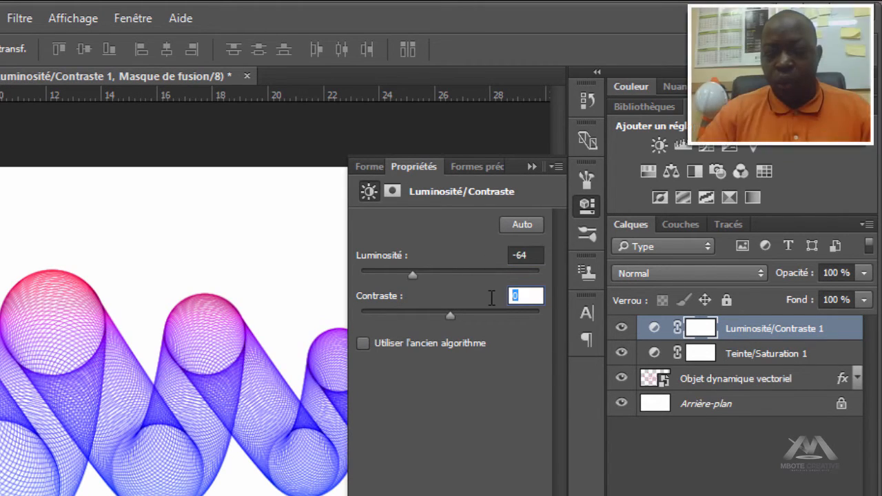
type("67")
key("Tab")
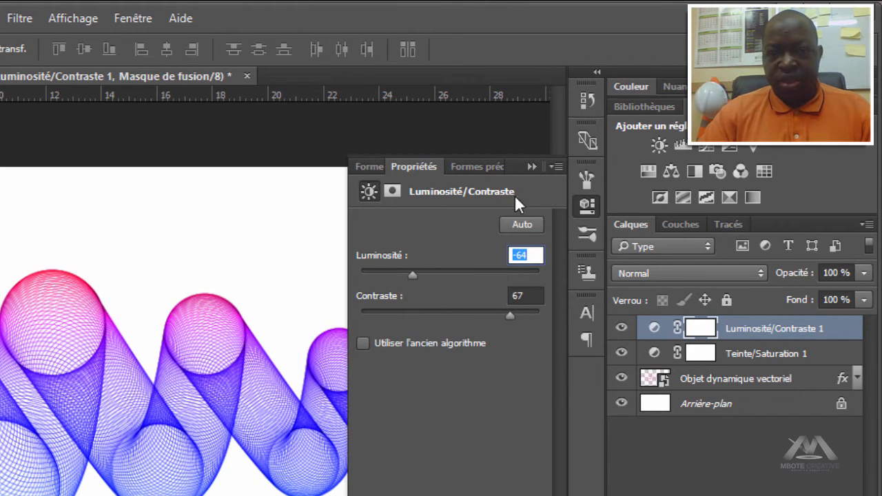
left_click(533, 166)
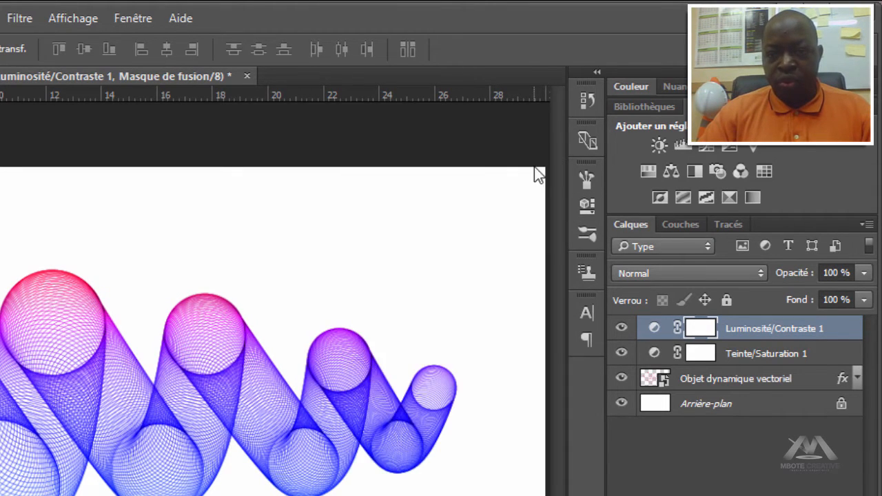
Step: Duplicate the vector smart object layer and set the copy's blending mode to Superposition
left_click(721, 384)
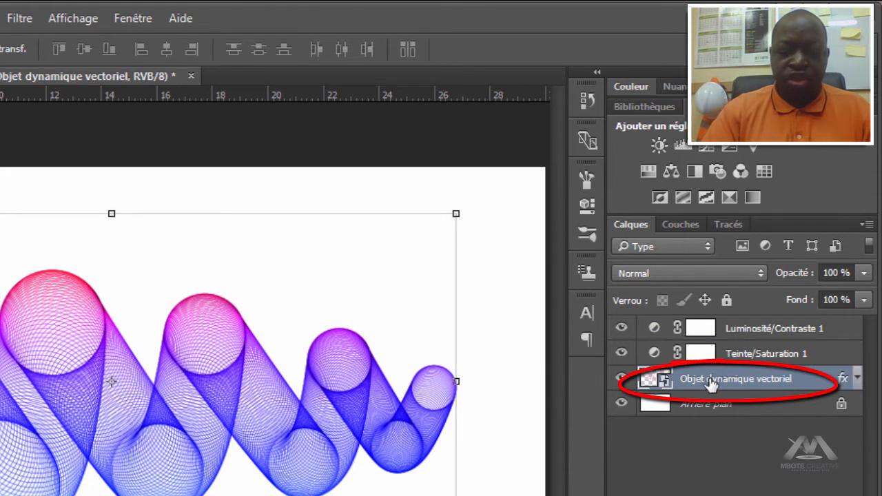
key("ctrl+j")
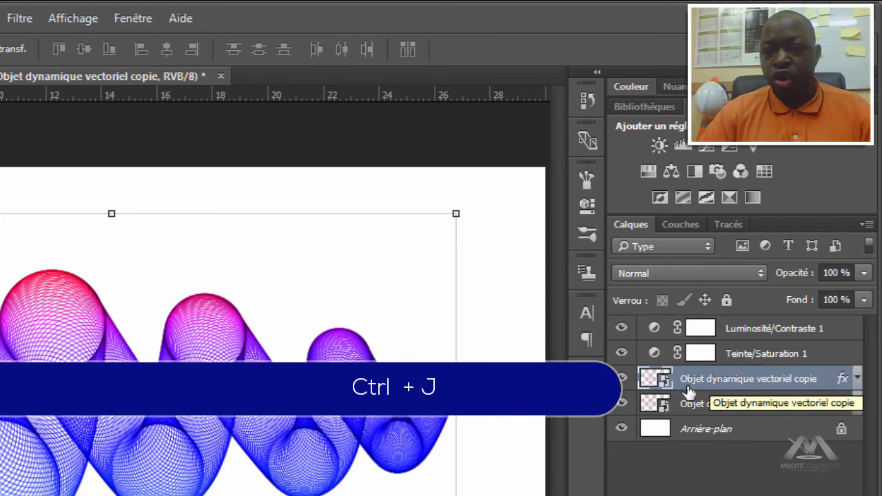
left_click(670, 272)
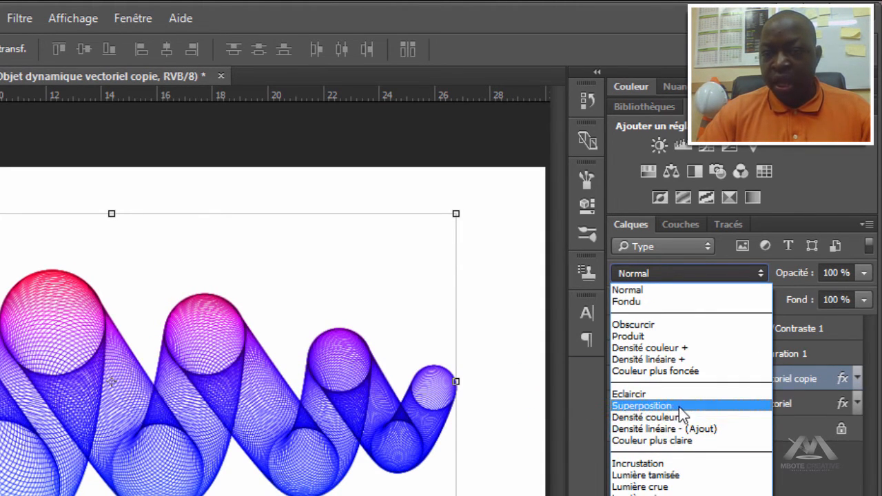
left_click(685, 406)
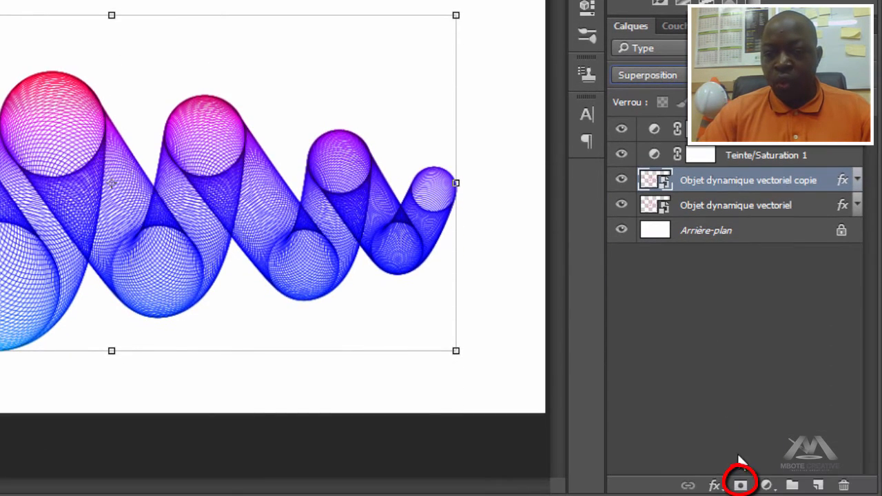
Step: Add a layer mask to the smart object copy and apply a Gaussian Blur of 3.0 pixels to its content
left_click(740, 485)
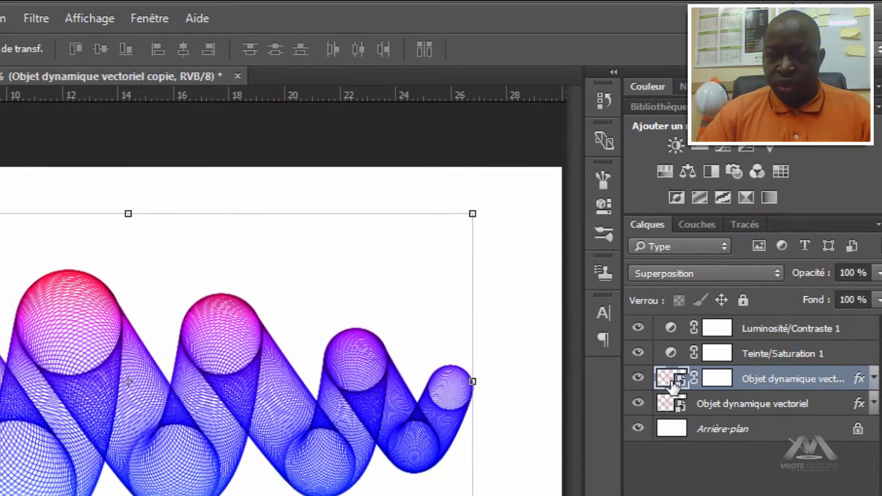
left_click(37, 19)
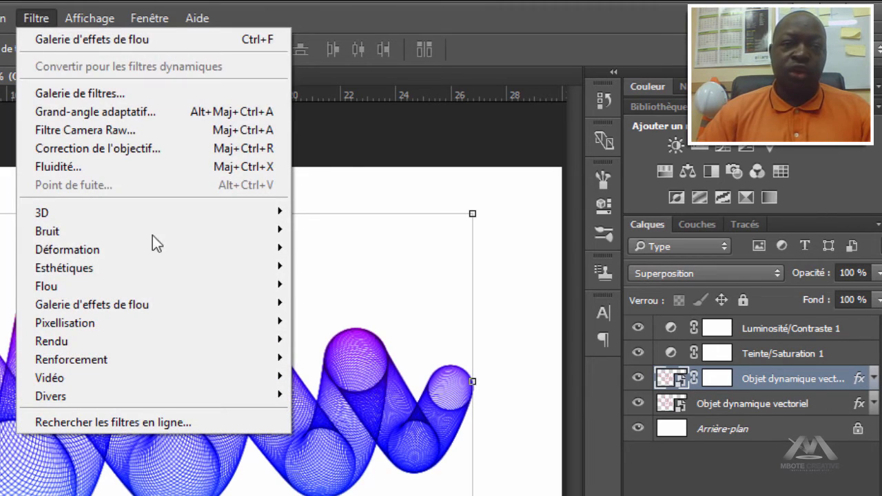
mouse_move(186, 282)
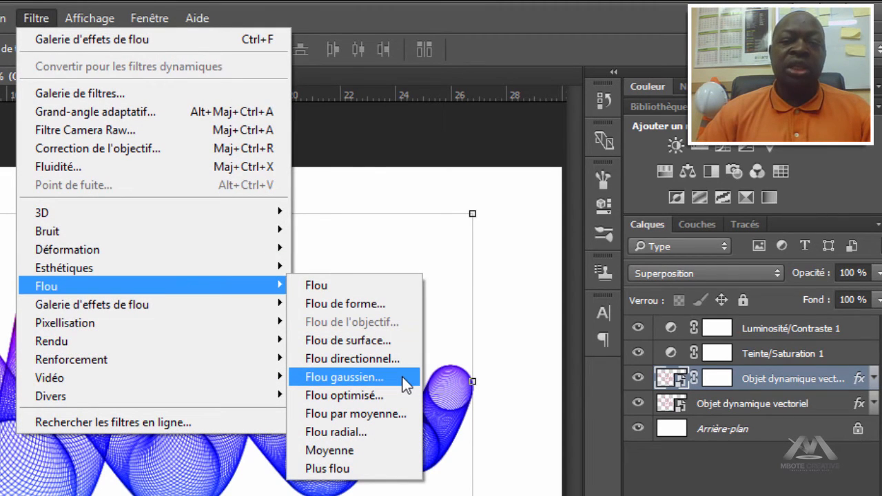
left_click(344, 376)
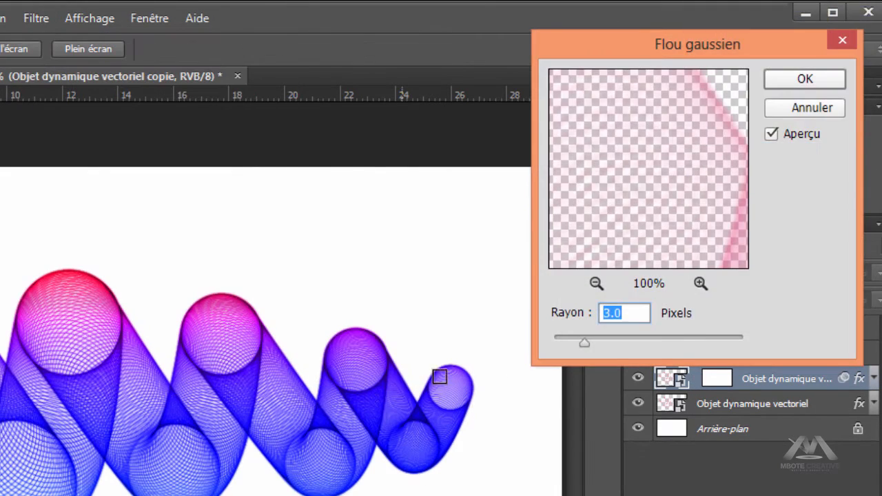
left_click(792, 77)
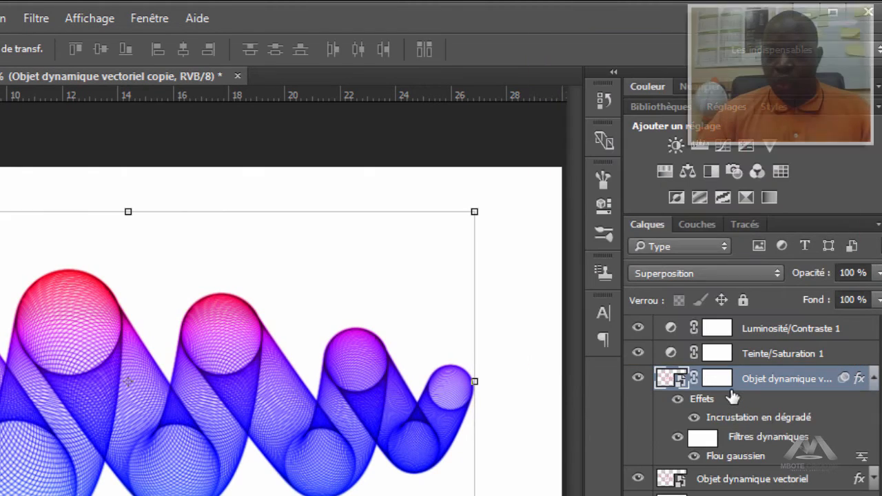
Step: Paint the copy's layer mask black over the large loops and centre of the tube with an 800 px brush, and collapse the layer's effects
left_click(717, 381)
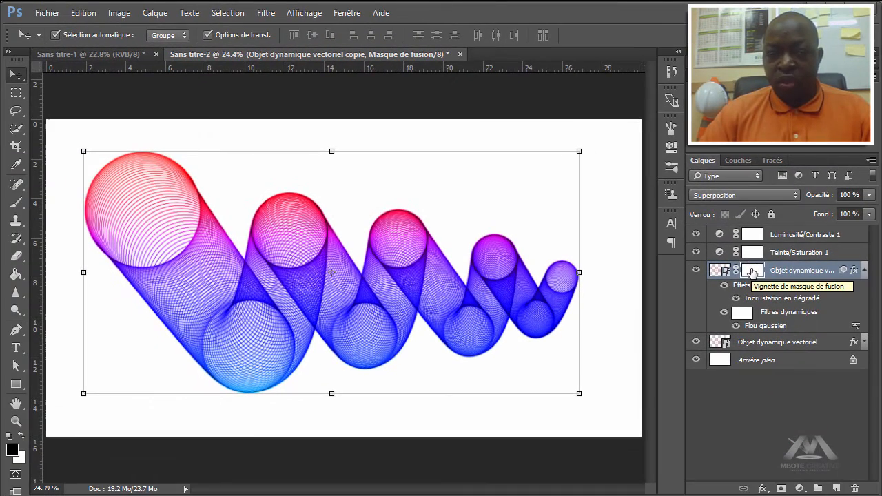
left_click(18, 208)
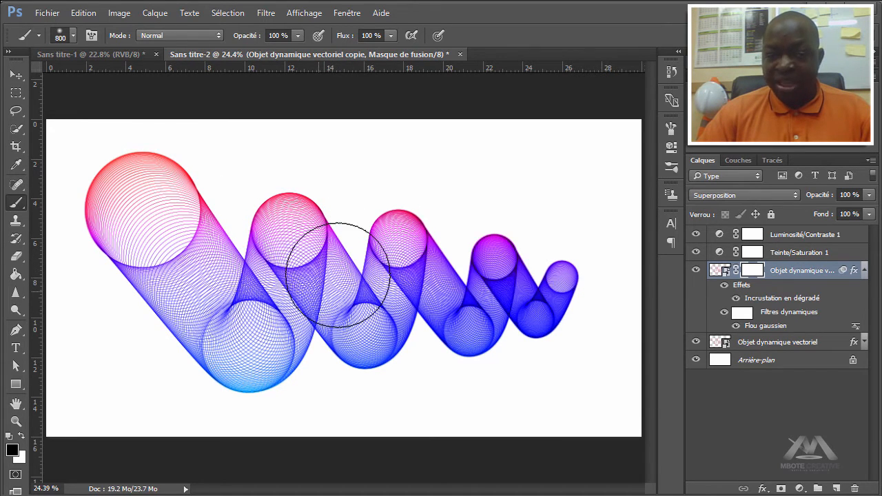
mouse_move(269, 260)
left_mouse_down()
mouse_move(193, 221)
mouse_move(158, 268)
mouse_move(193, 291)
mouse_move(345, 263)
left_mouse_up()
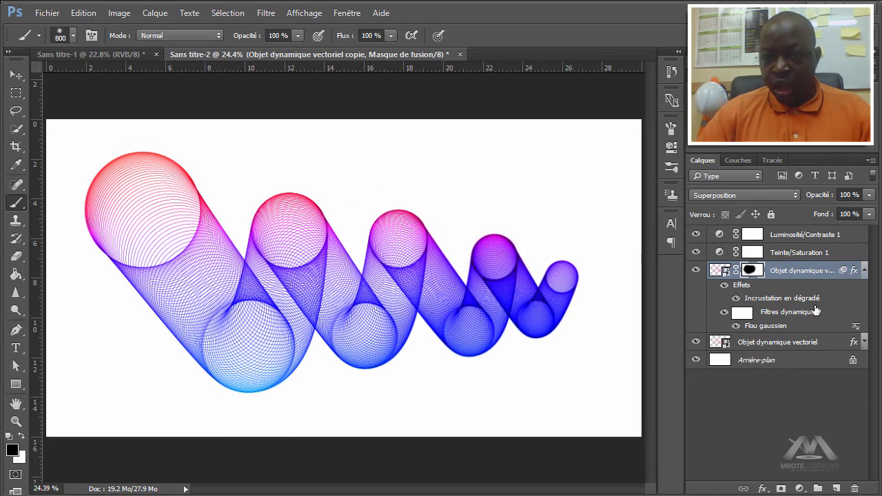
left_click(865, 274)
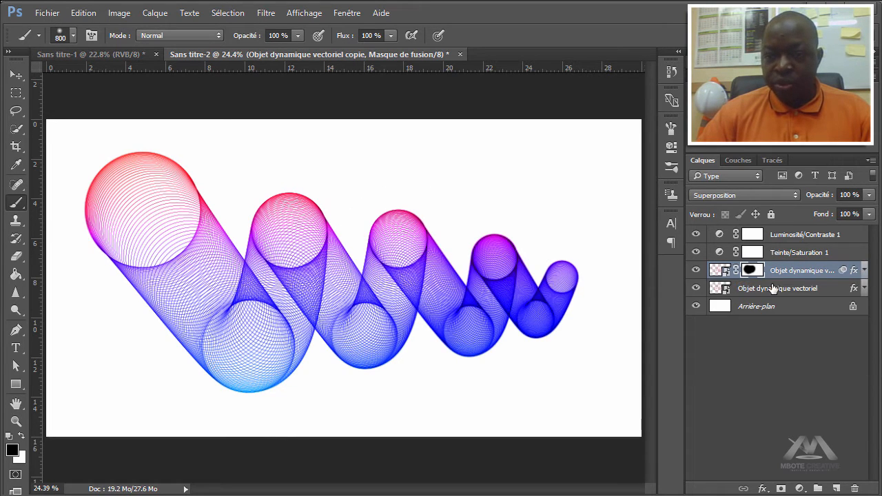
Step: Start a Tilt-Shift blur on the original vector smart object, tilt its focus band diagonally and widen it towards the largest loop
left_click(778, 290)
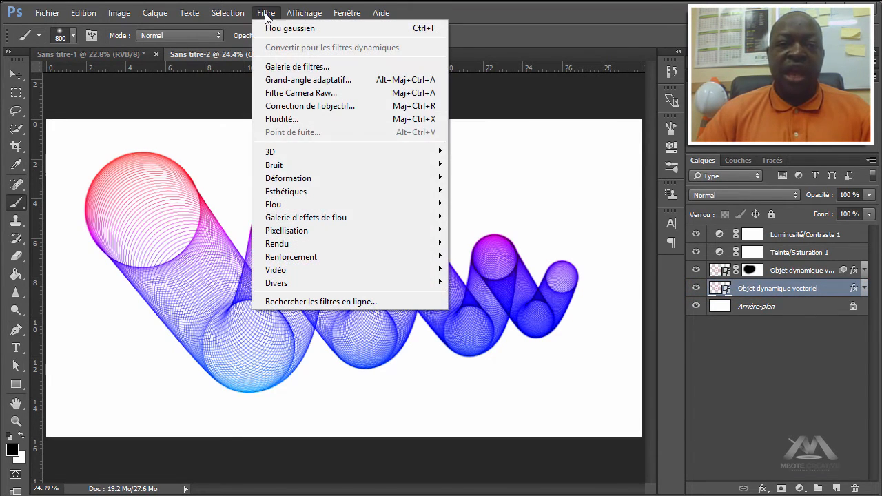
mouse_move(376, 215)
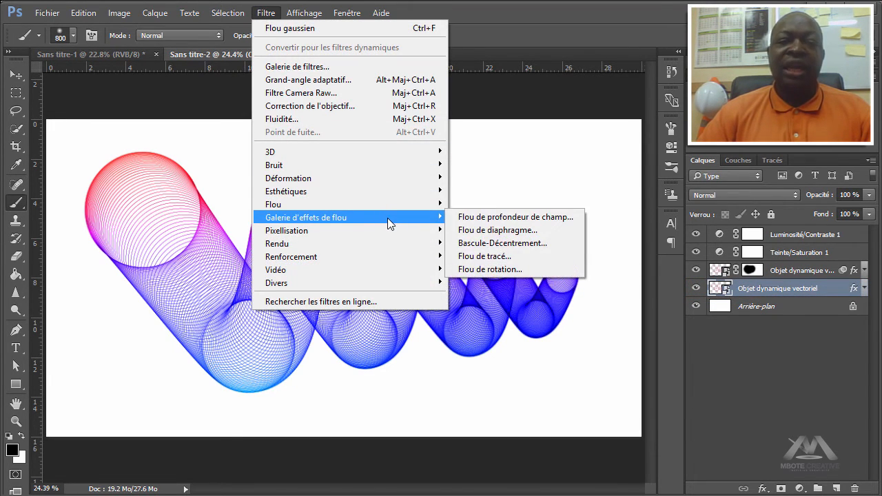
left_click(560, 242)
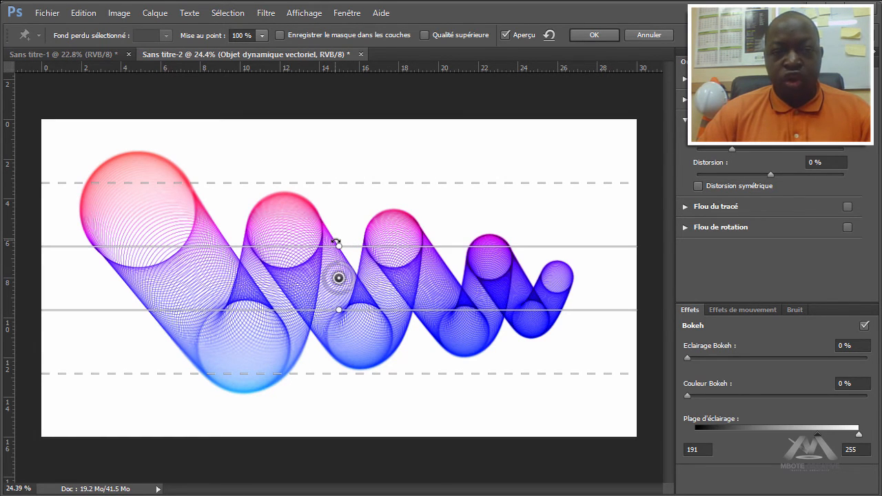
left_click_drag(338, 242, 301, 227)
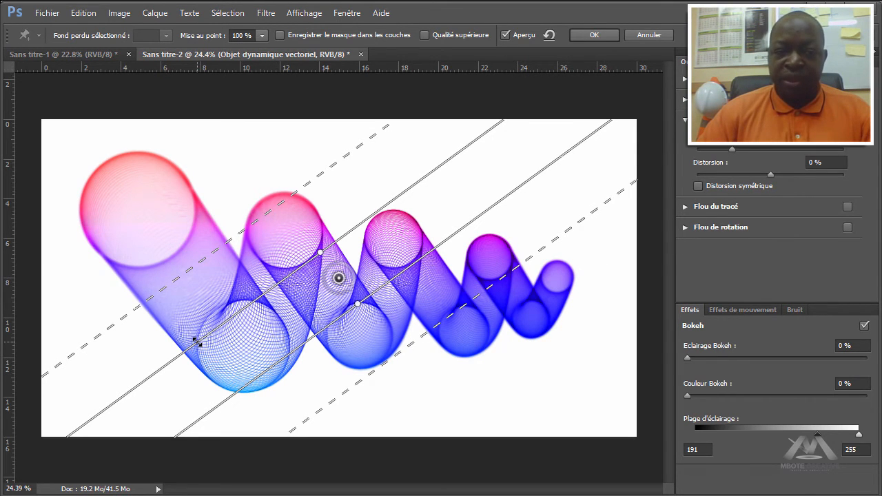
left_click_drag(197, 342, 169, 301)
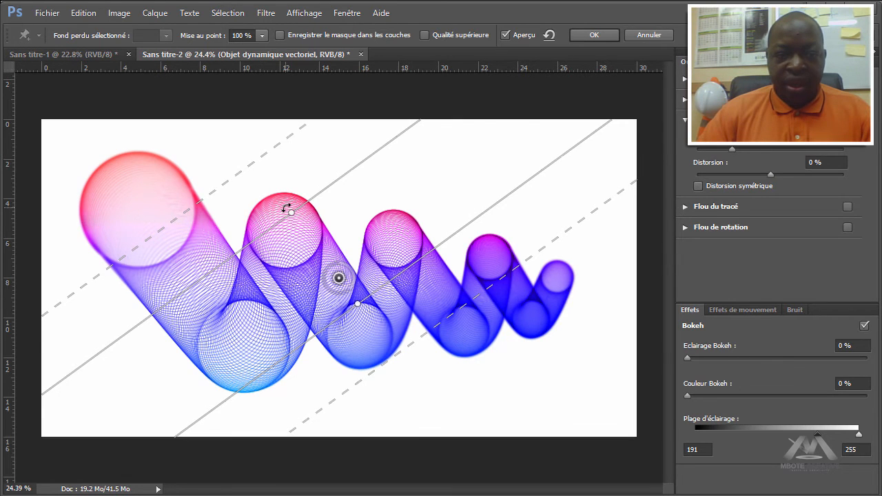
left_click_drag(290, 208, 295, 203)
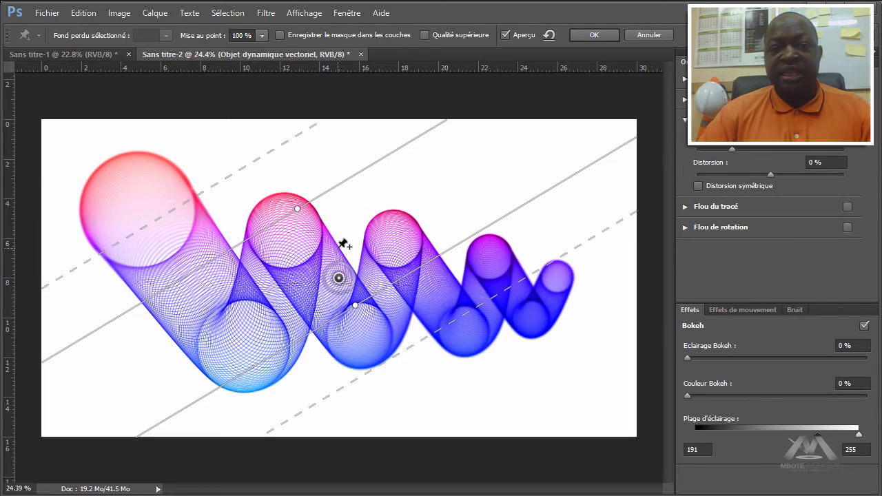
Step: Increase the tilt-shift blur, extend the sharp zone to the top of the second upper loop, apply it and collapse the layer's effects
left_click_drag(355, 286, 339, 297)
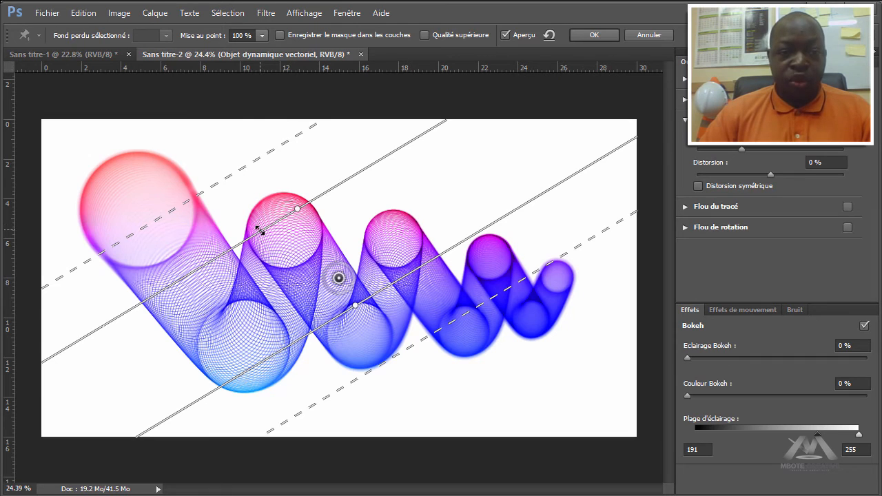
left_click_drag(257, 231, 246, 214)
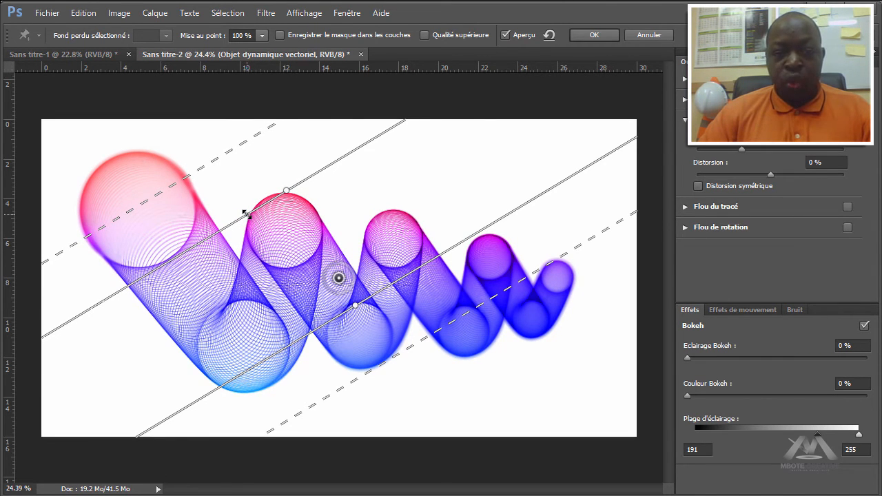
left_click_drag(250, 216, 251, 219)
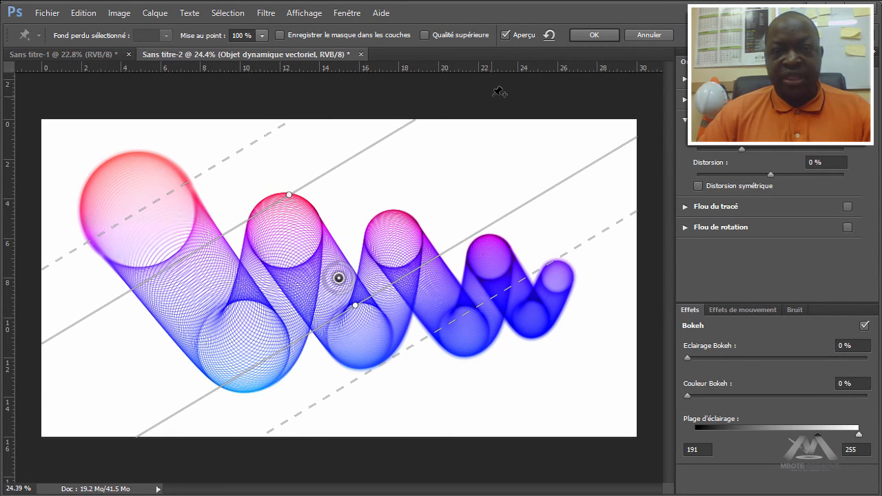
left_click(594, 36)
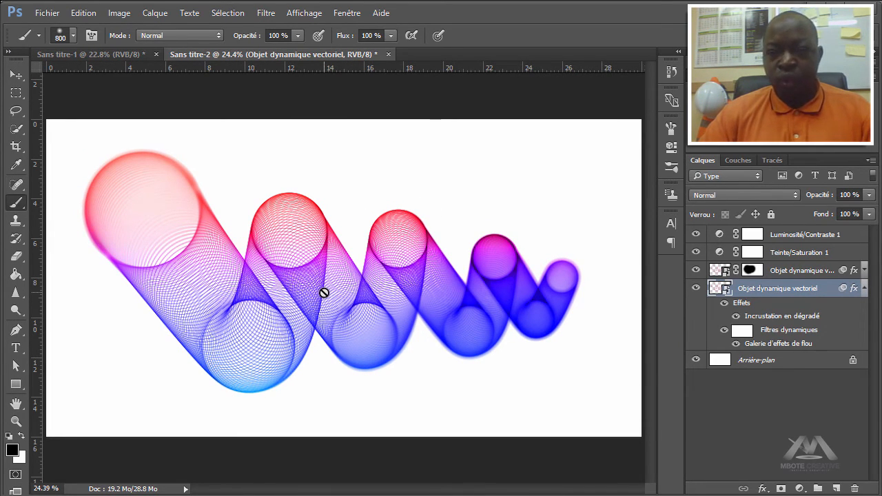
left_click(864, 289)
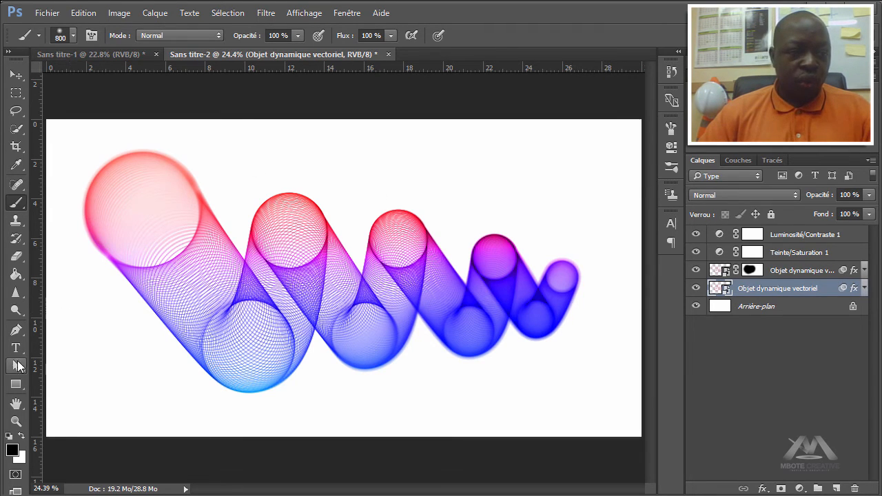
Step: Add the text "MELANGER" in black Mohave Bold at 24 pt below the tube's smallest loops
left_click(17, 349)
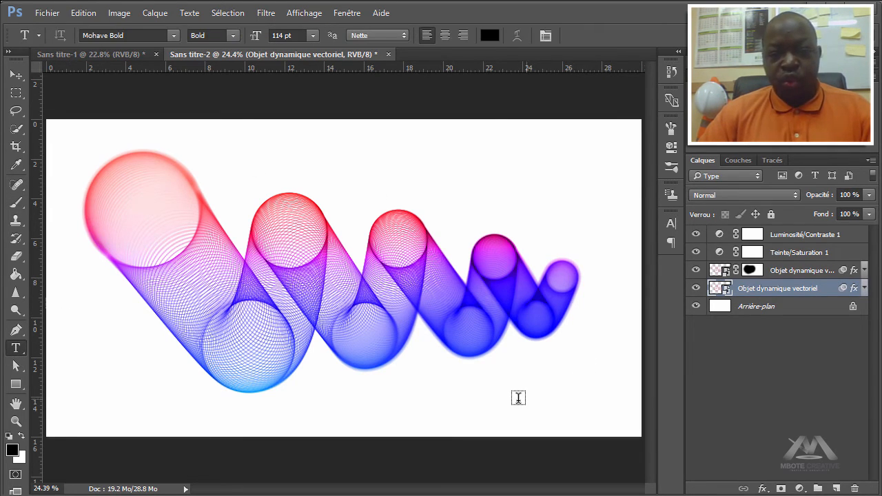
left_click(500, 410)
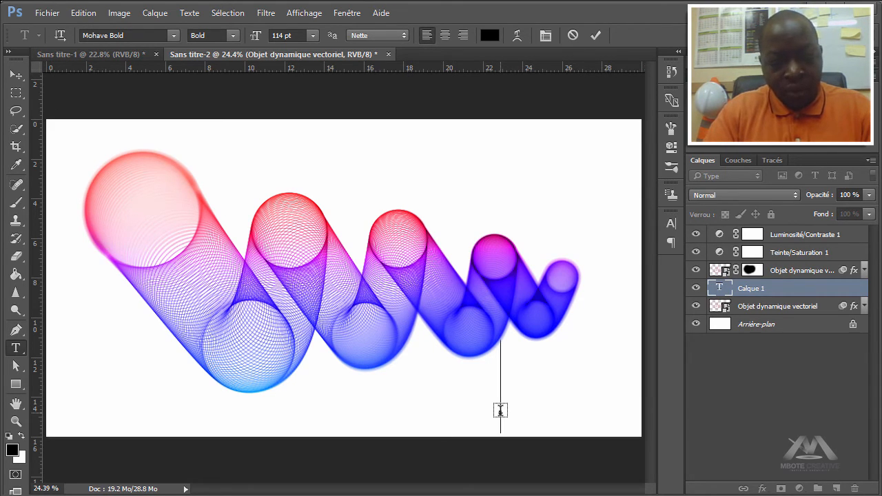
type("MELANGER")
left_click_drag(611, 451, 431, 456)
key("ctrl+a")
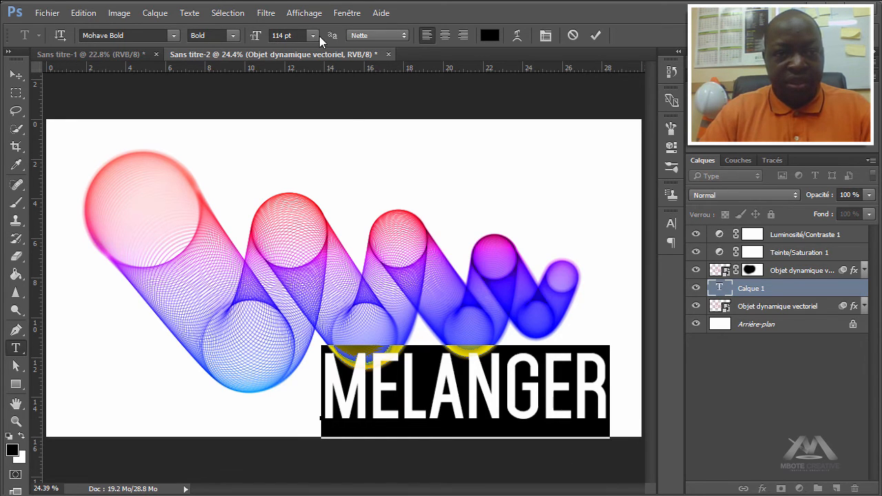
left_click(314, 36)
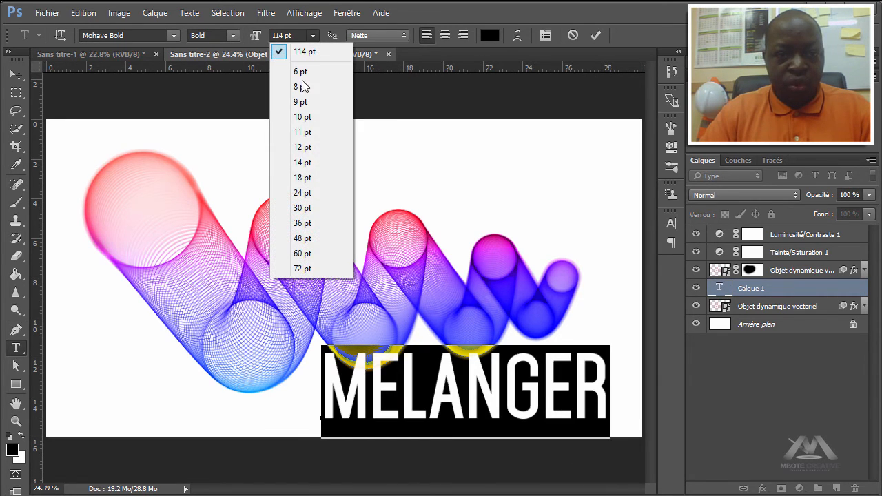
left_click(309, 193)
left_click_drag(615, 413, 577, 403)
left_click(595, 36)
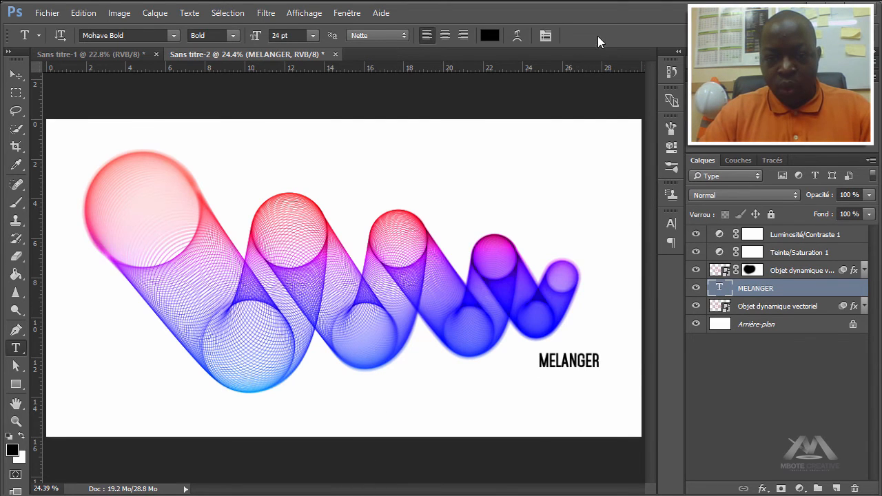
Step: Add the text "TUBE" in Mohave Bold at 64 pt directly beneath the word MELANGER
left_click(538, 399)
type("TUB")
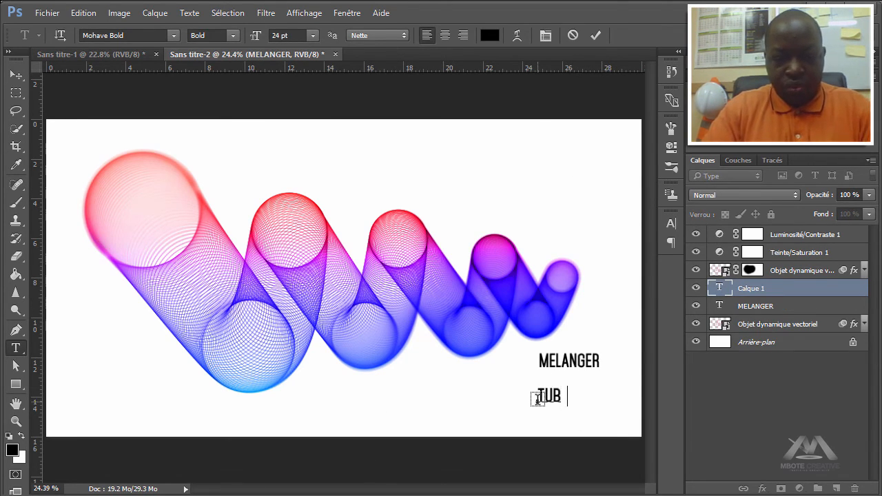
type("E")
key("ctrl+a")
mouse_move(252, 35)
left_mouse_down()
mouse_move(277, 41)
mouse_move(257, 36)
mouse_move(265, 38)
left_mouse_up()
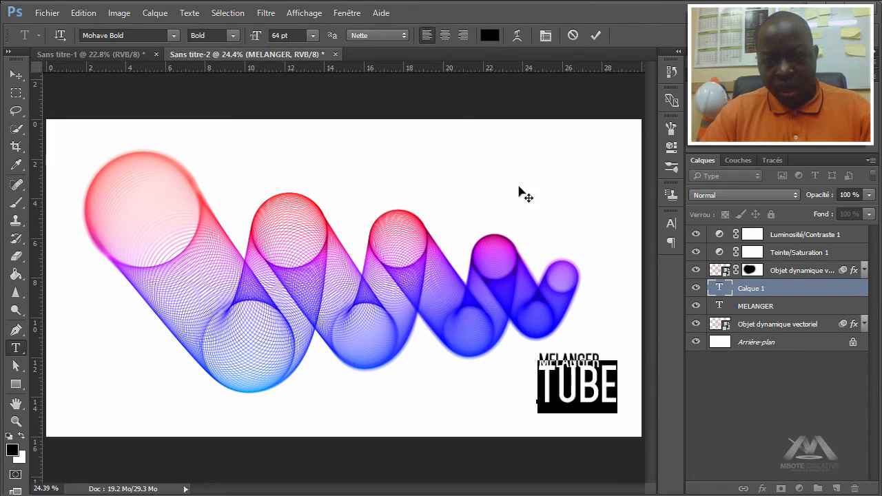
left_click(596, 35)
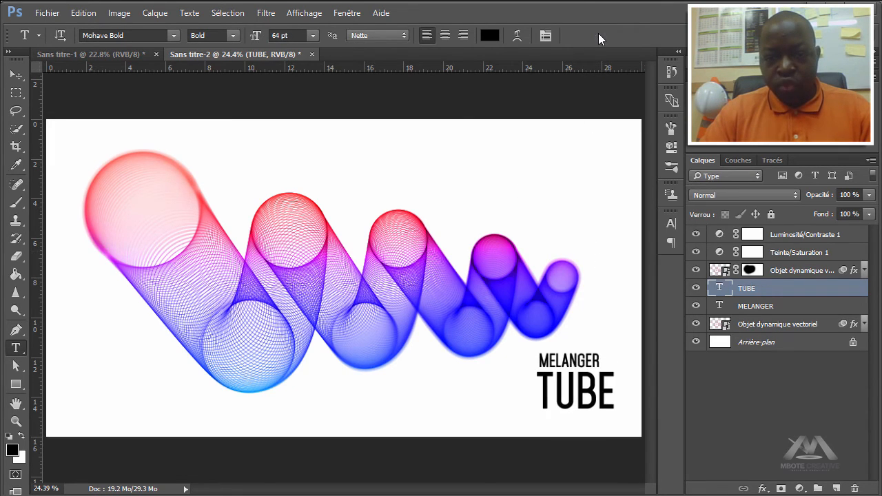
Step: Add another text "MELANGER" near the canvas's lower edge and set its font to Mongolian Baiti Regular
left_click(482, 425)
type("ME")
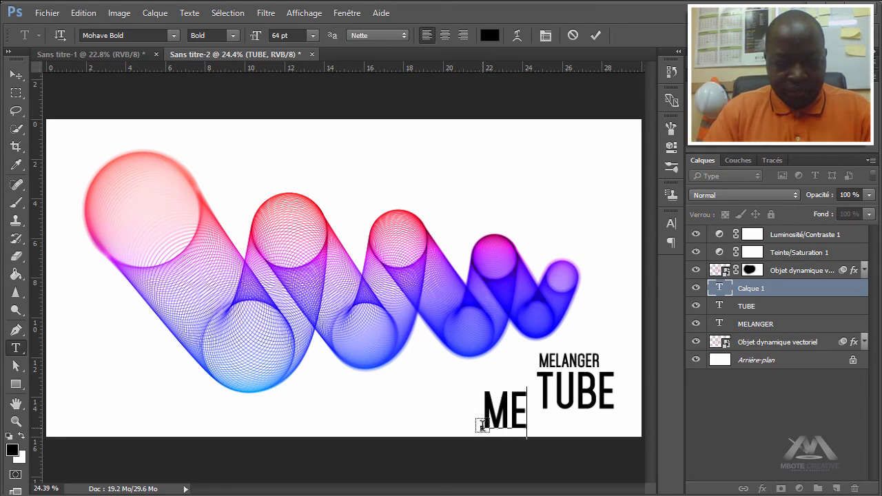
type("LANGER")
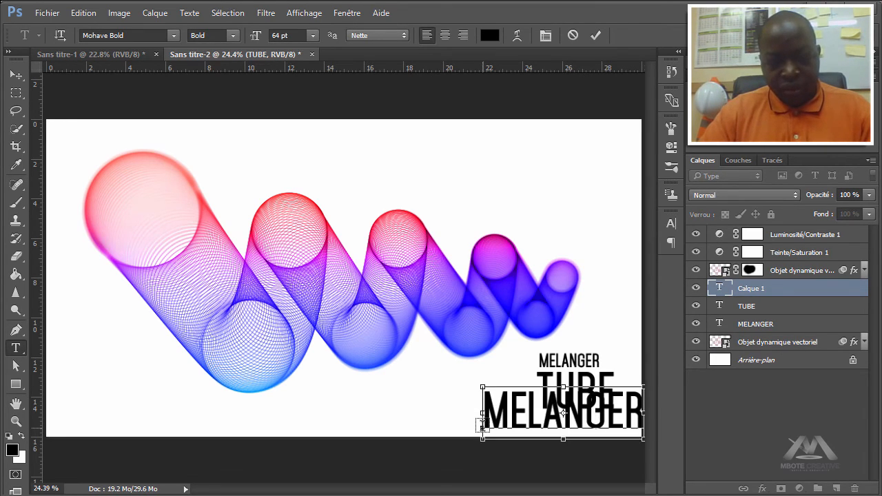
key("ctrl+a")
left_click(126, 35)
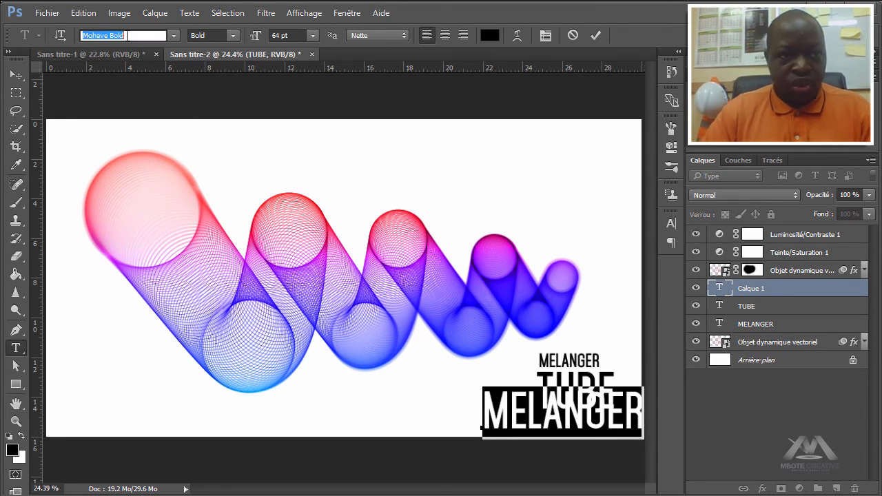
key("Down")
key("Down")
key("Down")
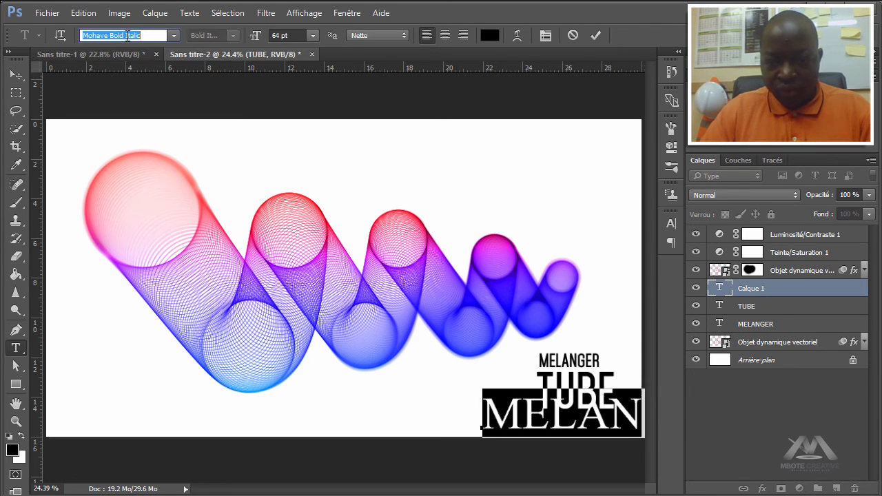
key("Down")
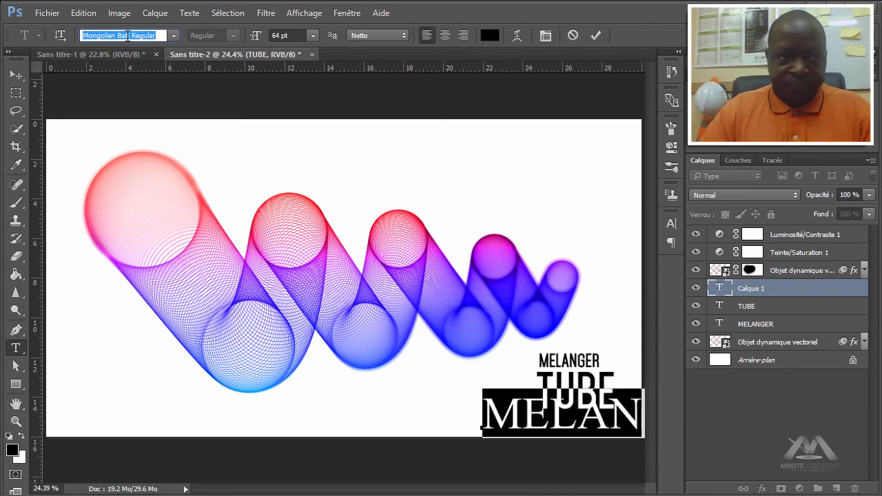
Step: Set the Mongolian Baiti text to 24 pt and place it directly under the word TUBE
left_click(313, 36)
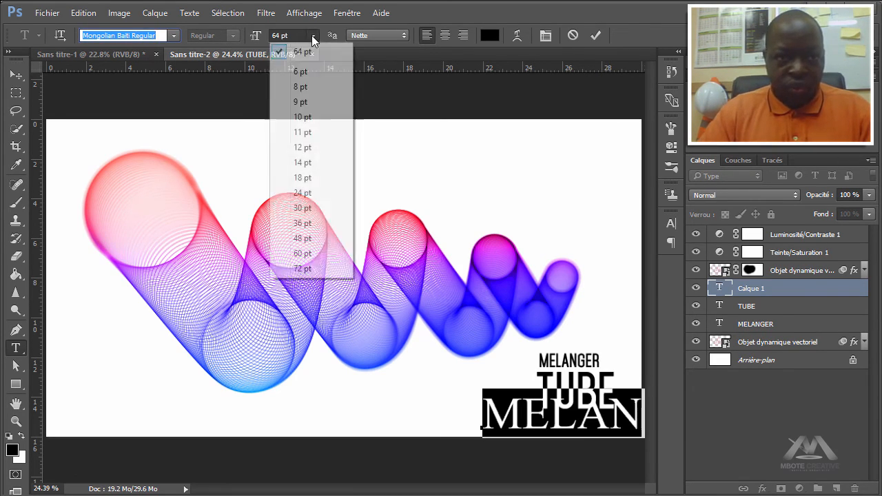
left_click(325, 193)
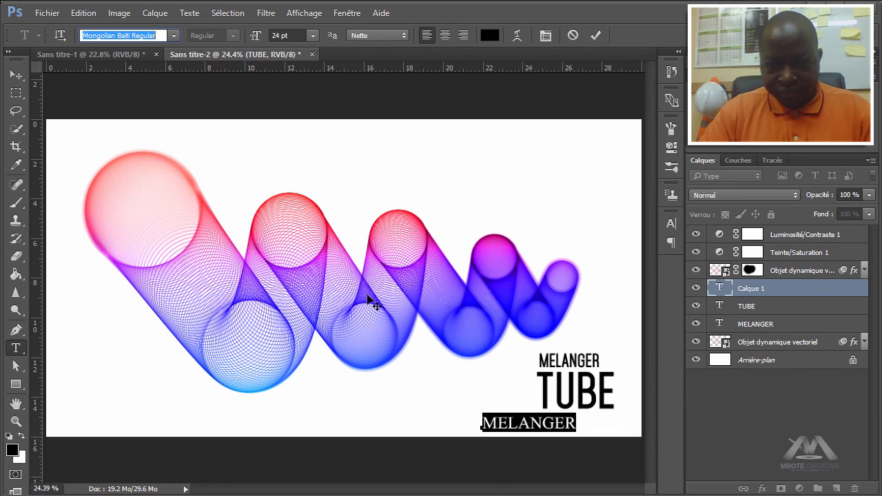
left_click_drag(559, 448, 600, 444)
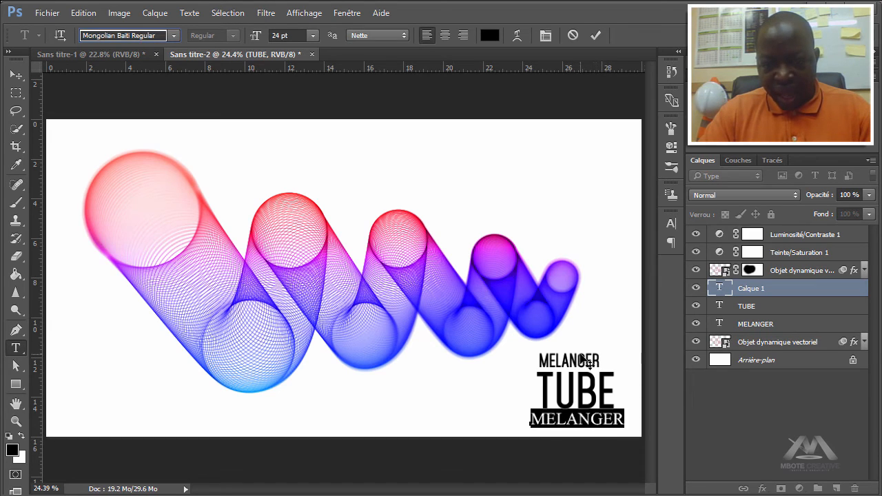
left_click(599, 35)
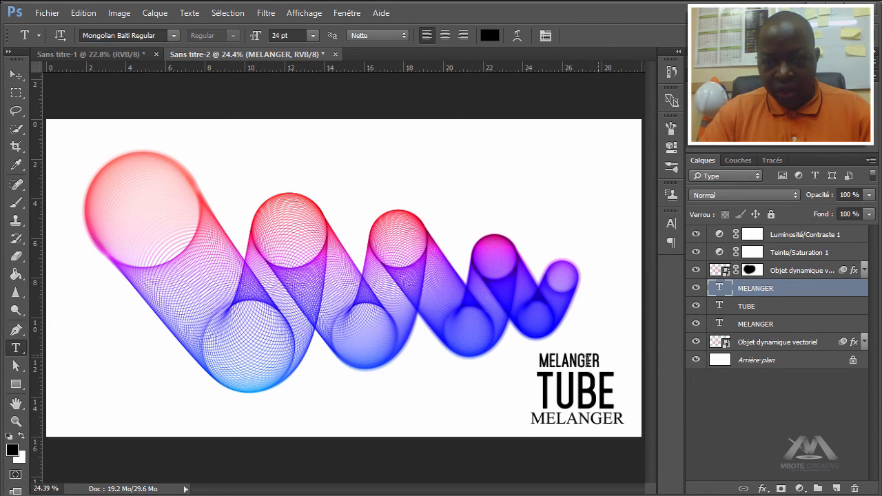
Step: Widen the letter spacing of the upper MELANGER text until it matches the width of TUBE
left_click(566, 359)
left_click(566, 359)
double_click(567, 359)
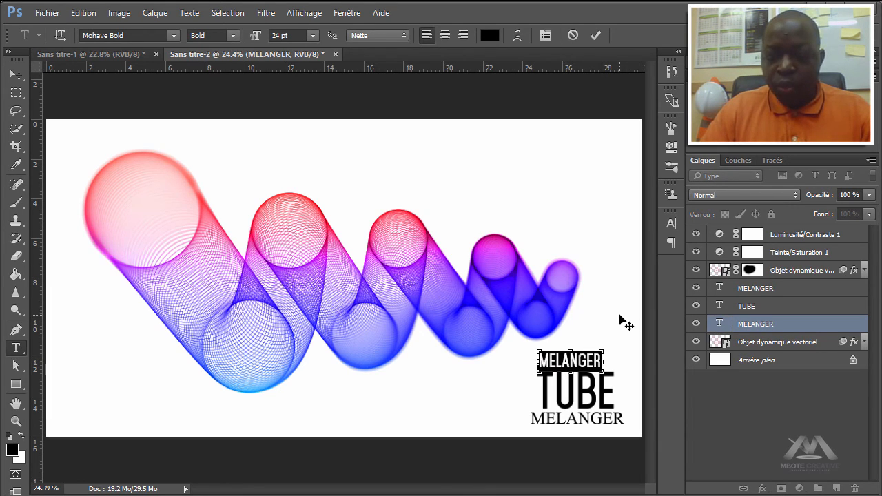
key("ctrl+alt+Right")
key("ctrl+alt+Right")
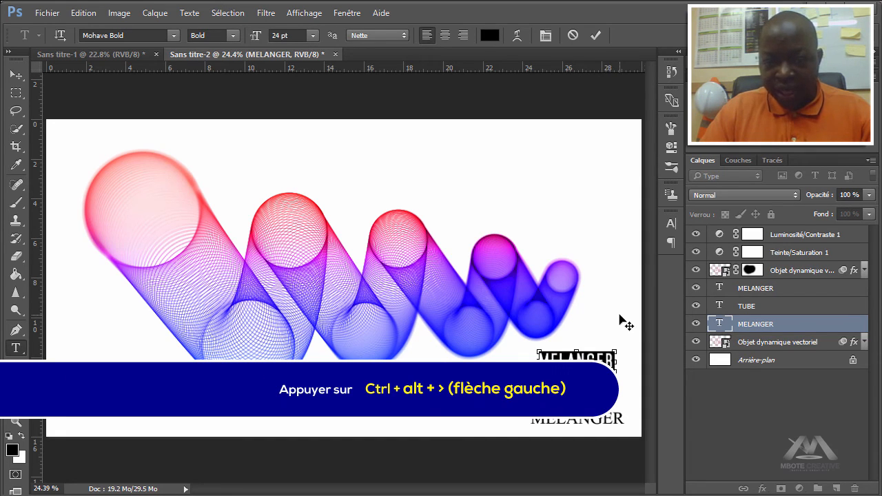
left_click(597, 36)
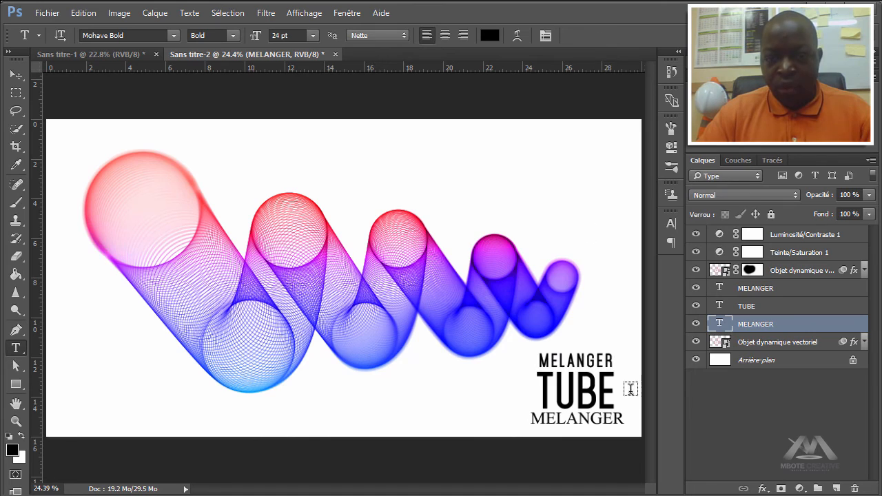
Step: Set the lower MELANGER text to 21 pt and shift it slightly to centre it under TUBE
left_click(585, 421)
key("ctrl+a")
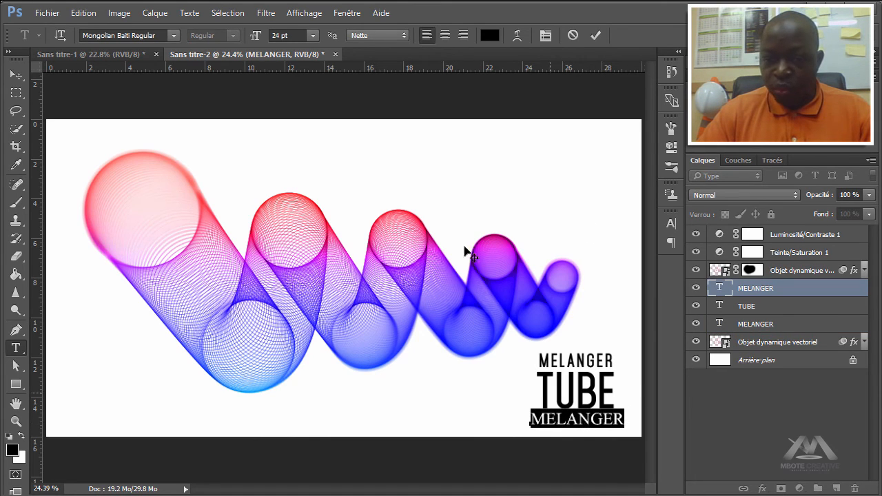
left_click(276, 36)
key("Down")
key("Down")
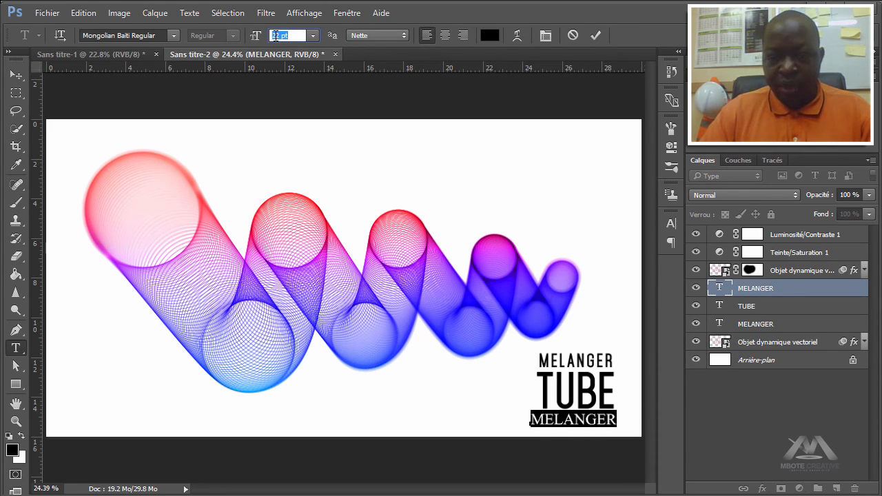
key("Down")
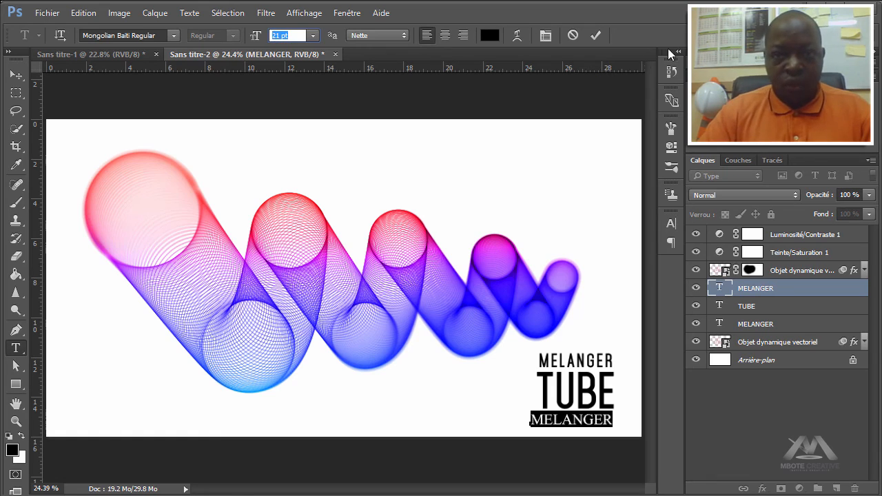
left_click(596, 36)
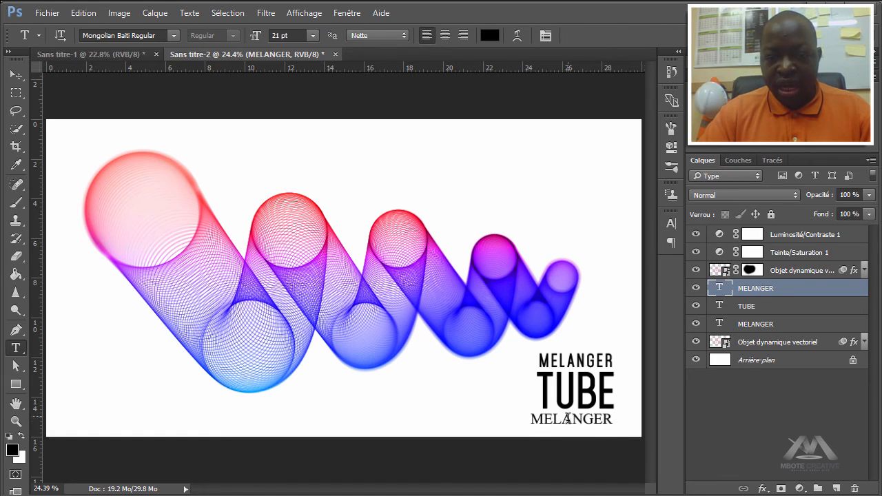
left_click_drag(578, 433, 581, 433)
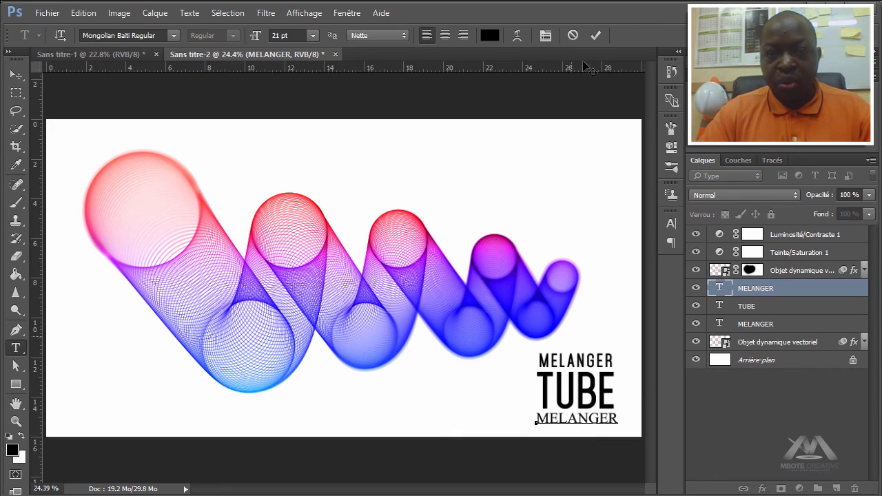
left_click(597, 36)
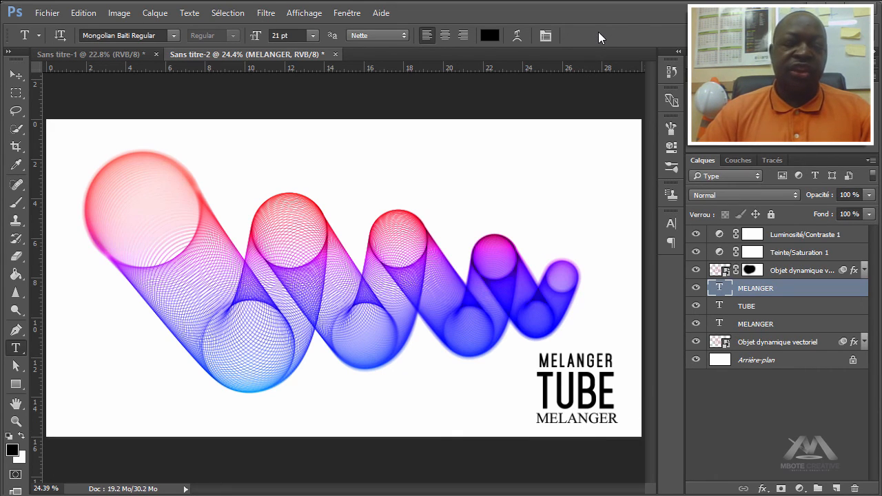